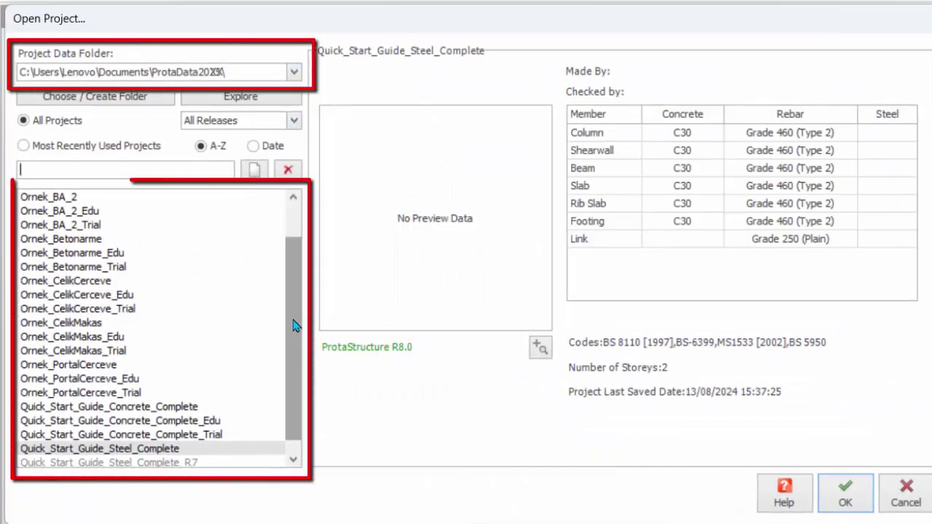
# Preview Quick_Start_Guide_Concrete_Complete: 4 storeys, C30/37 concrete, Grade 500 (Type 2) rebar, Eurocode (SG) codes.
pyautogui.moveTo(293, 325); pyautogui.dragTo(286, 393)
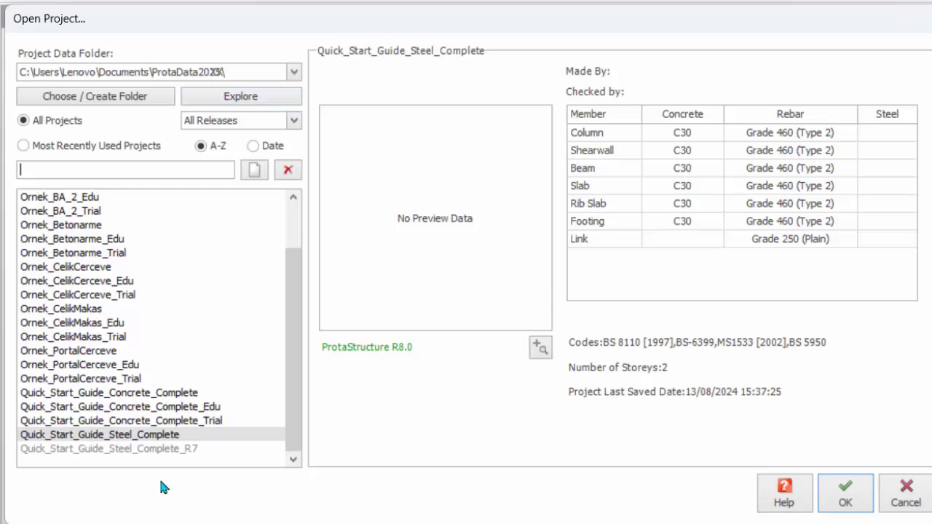
pyautogui.click(161, 410)
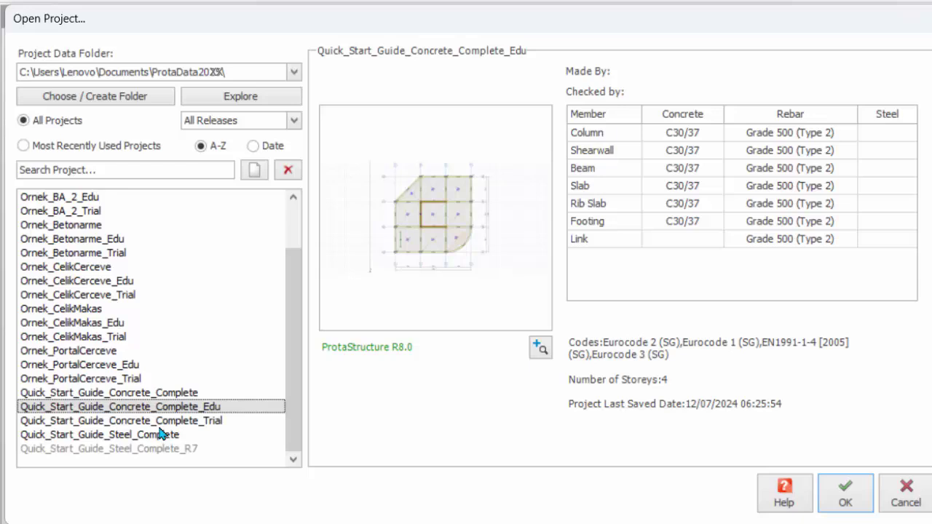
pyautogui.click(161, 435)
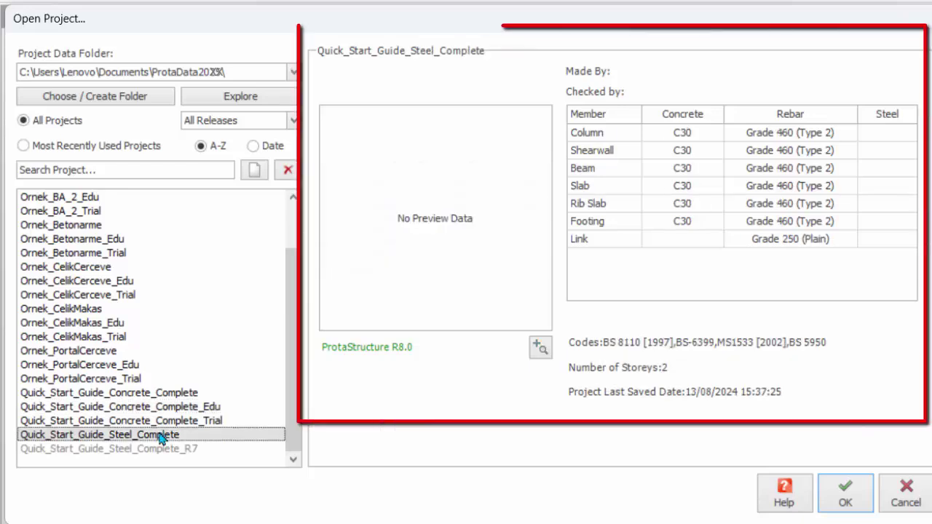
pyautogui.click(154, 394)
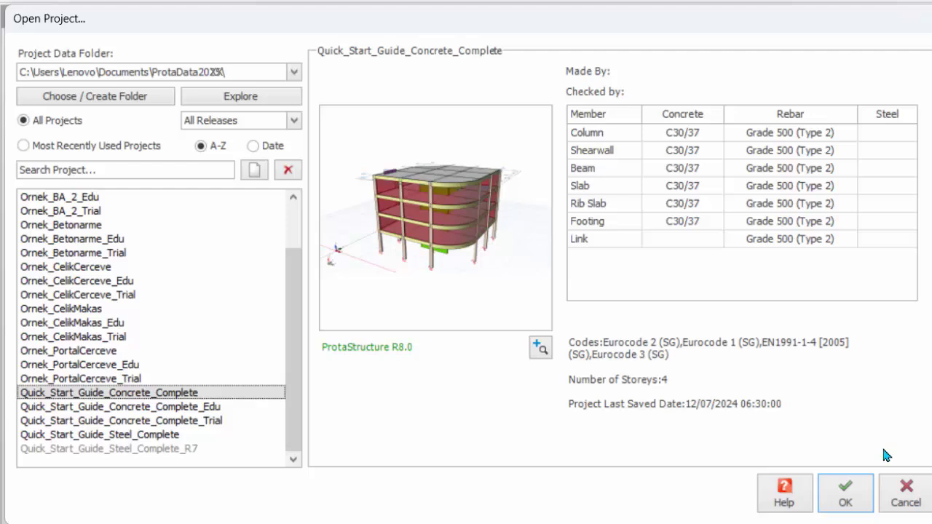
pyautogui.click(294, 72)
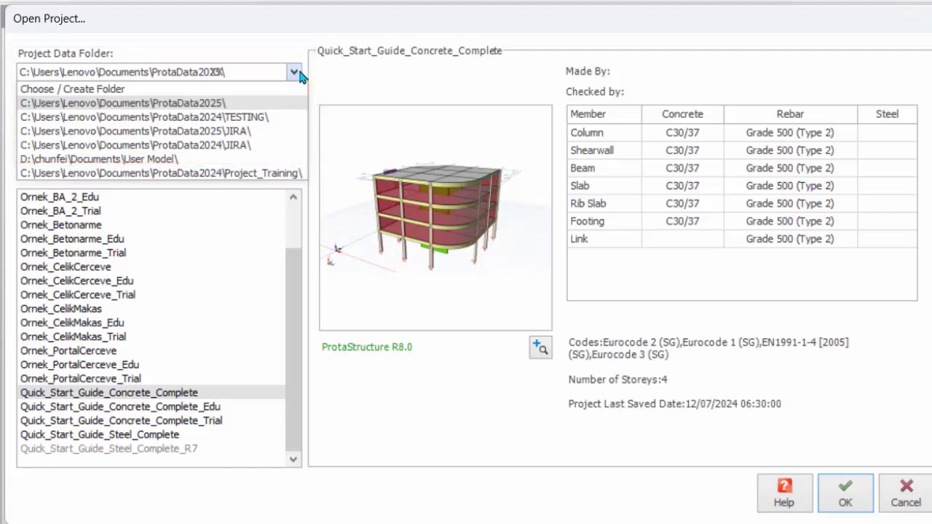
pyautogui.press('Escape')
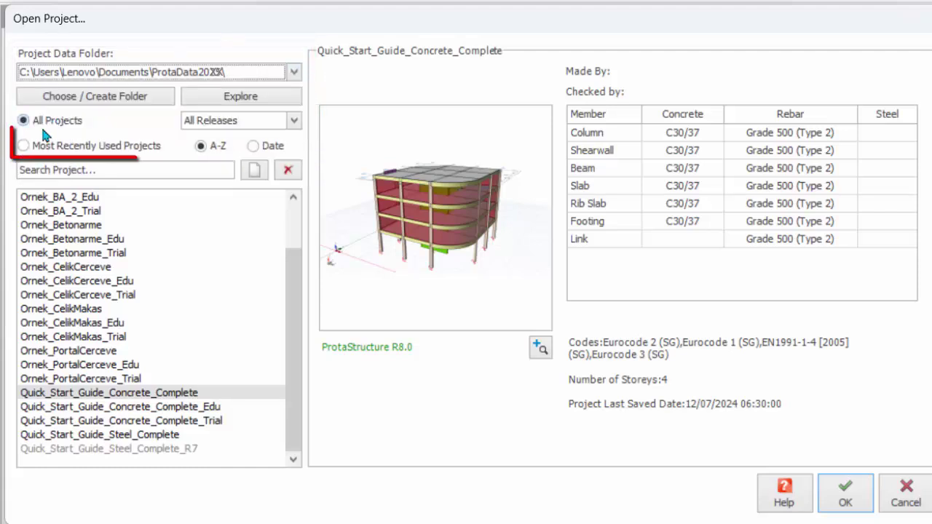
pyautogui.click(24, 146)
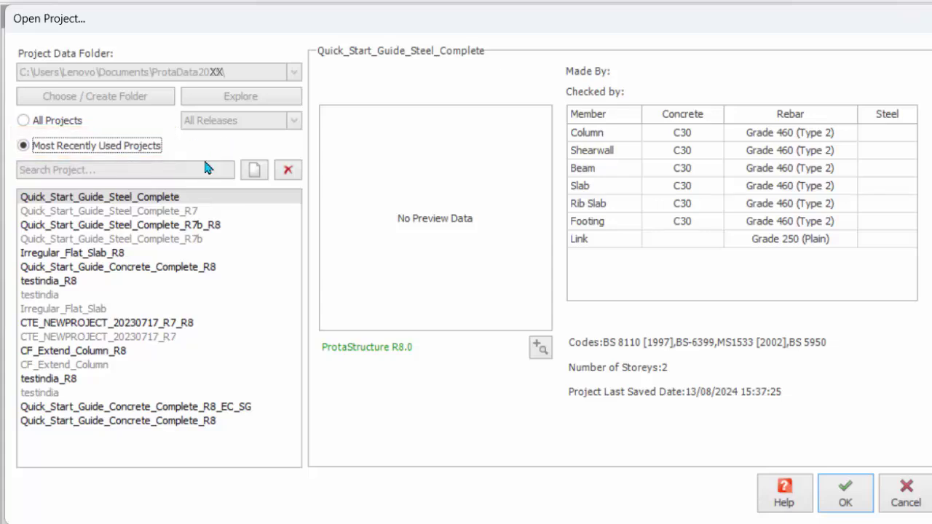
pyautogui.click(62, 309)
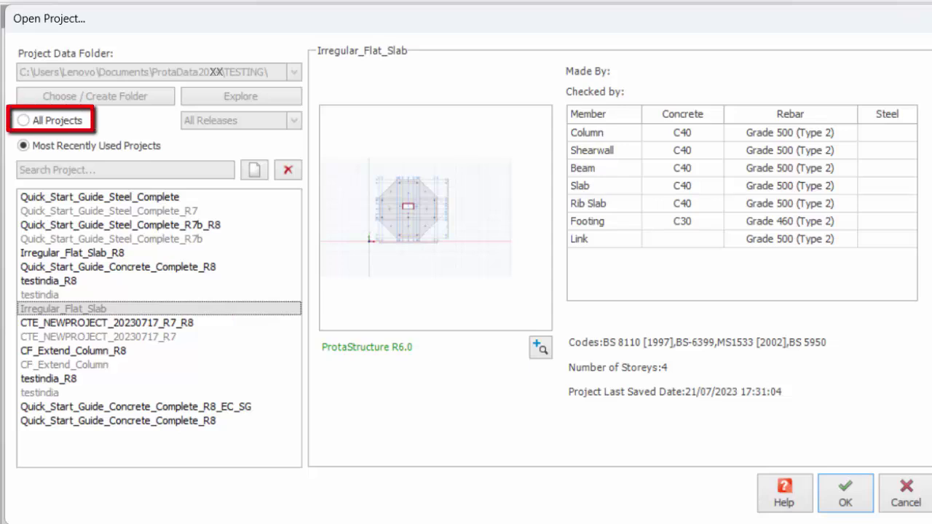
pyautogui.click(27, 121)
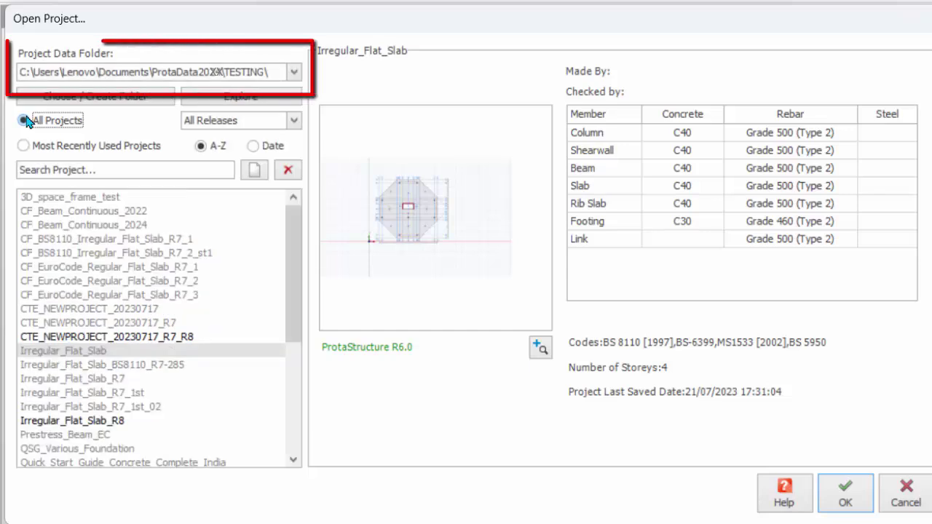
pyautogui.click(294, 72)
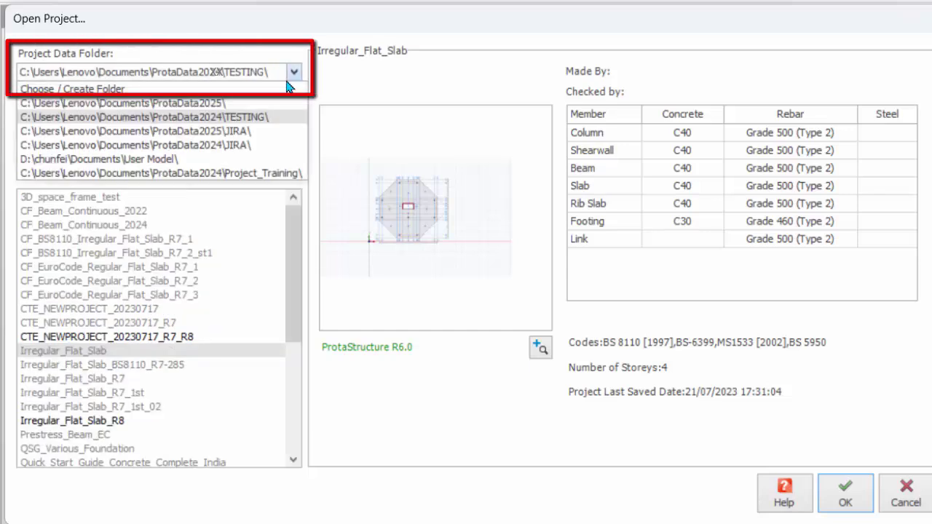
pyautogui.click(263, 104)
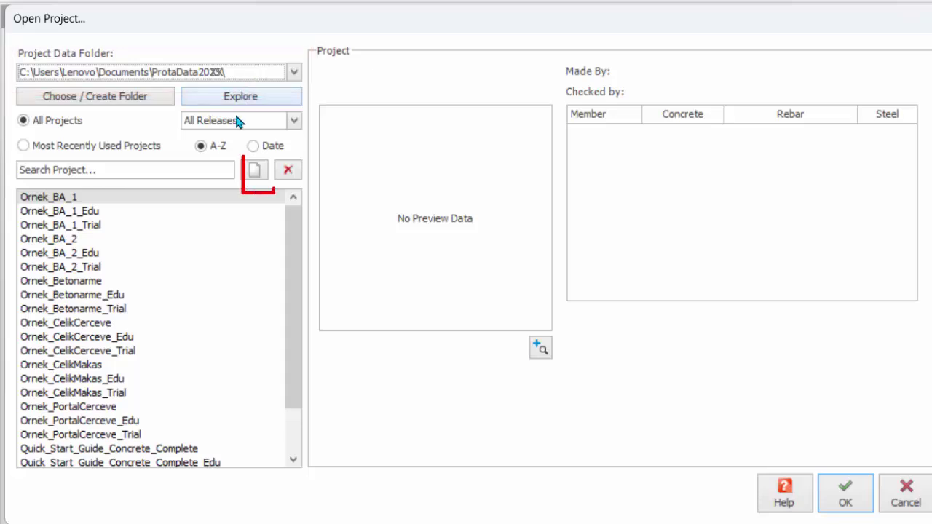
# Create project Training_1 from the Singapore (EuroCode) template.
pyautogui.click(259, 173)
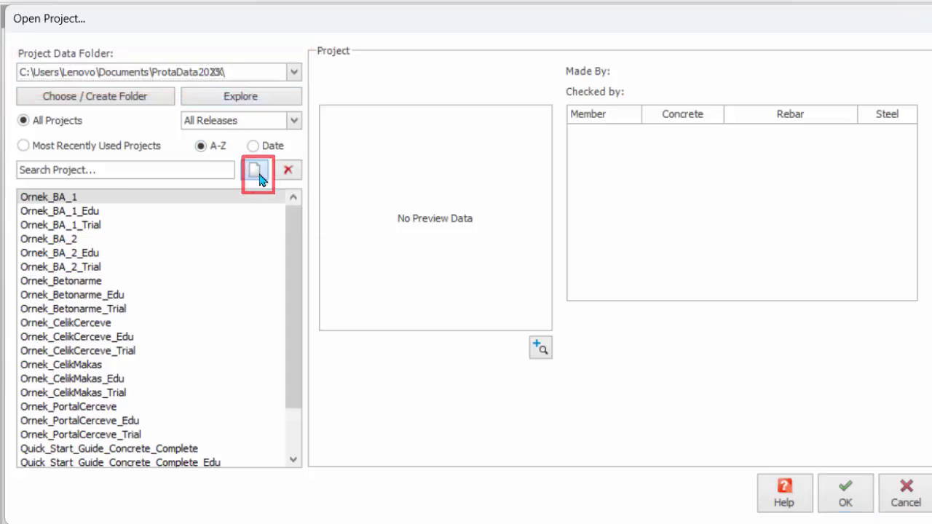
pyautogui.write('Tra')
pyautogui.write('ining')
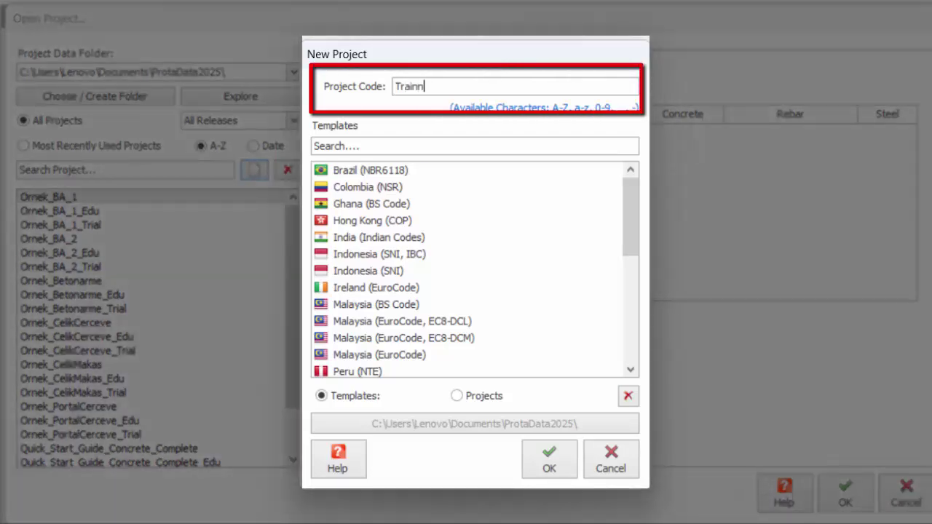
pyautogui.write('_1')
pyautogui.scroll(-3, 519, 315)
pyautogui.click(384, 306)
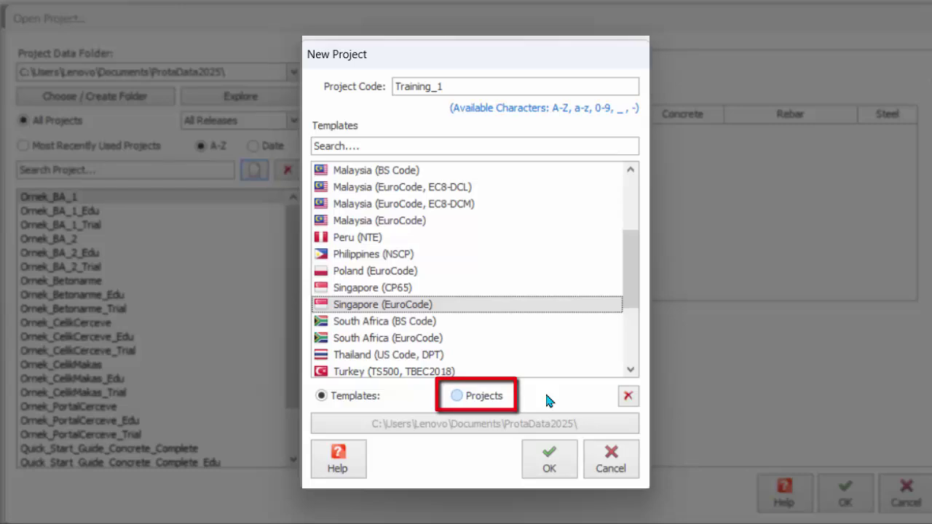
pyautogui.click(550, 467)
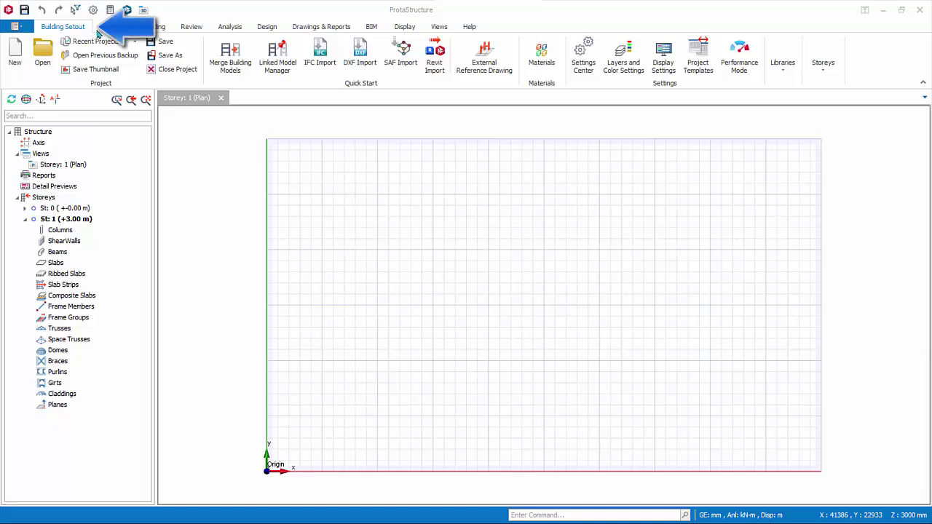
# Browse the Modelling, Loading, Review, Analysis, Design and Drawings & Reports ribbon tabs.
pyautogui.click(113, 26)
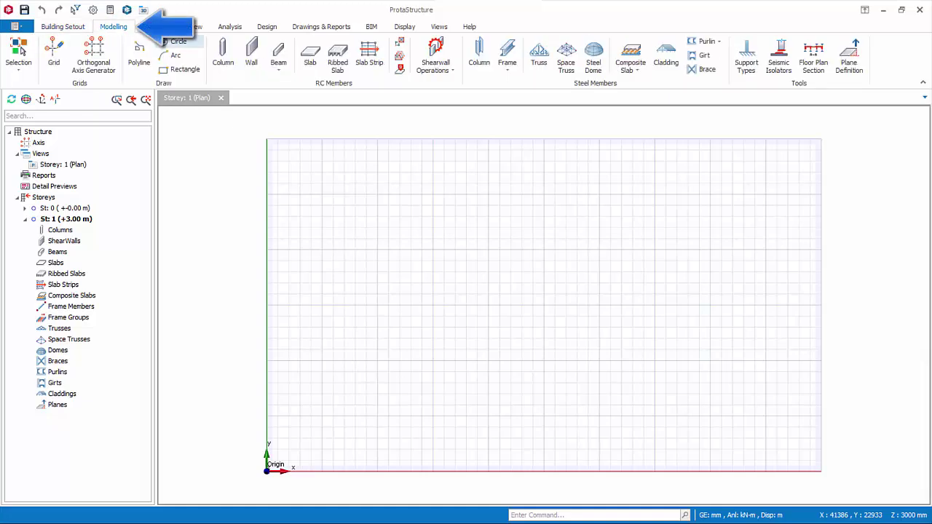
pyautogui.click(156, 26)
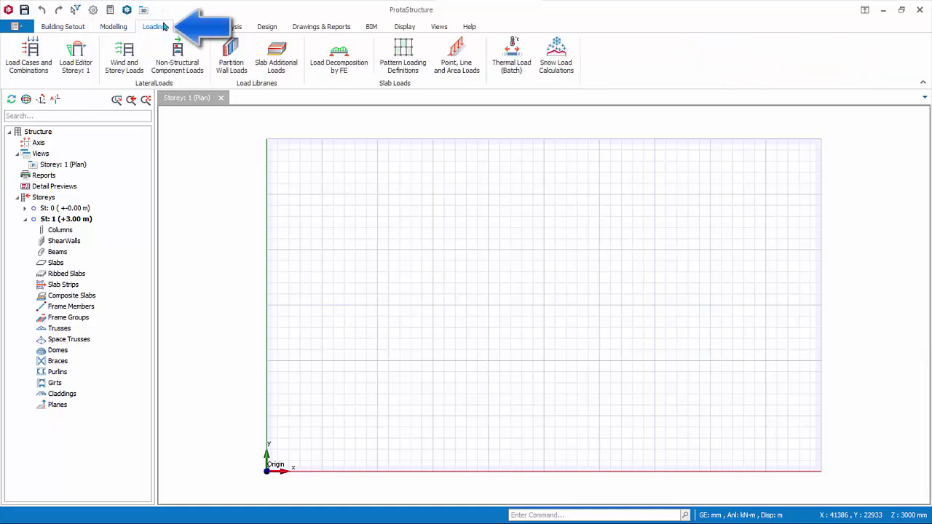
pyautogui.click(198, 27)
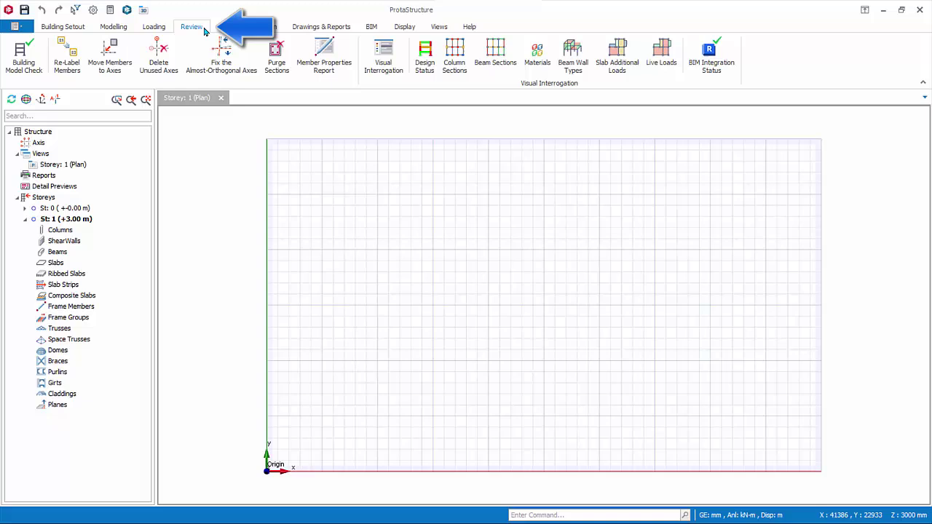
pyautogui.click(231, 27)
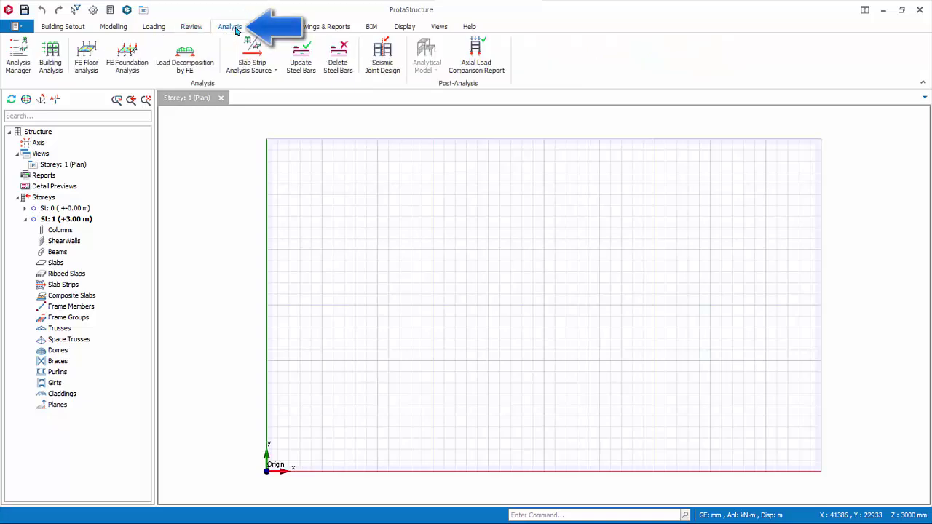
pyautogui.click(268, 28)
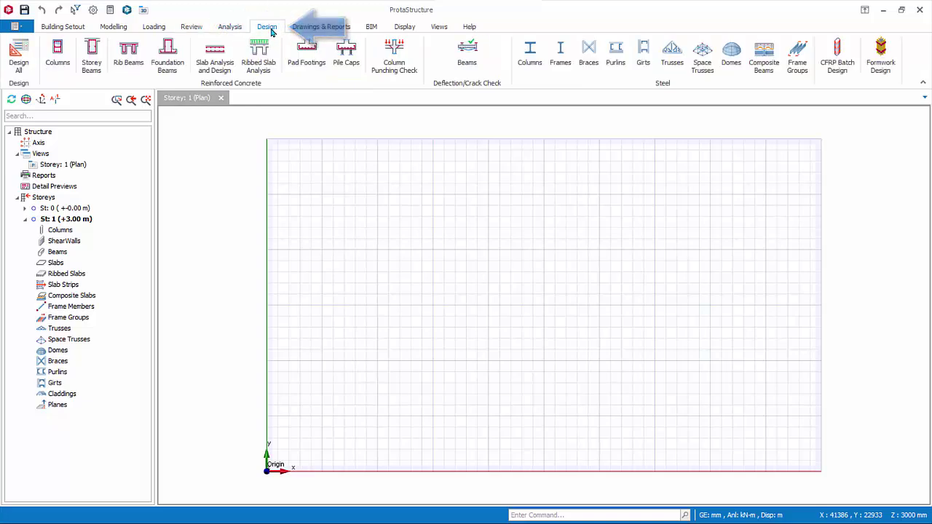
pyautogui.click(320, 27)
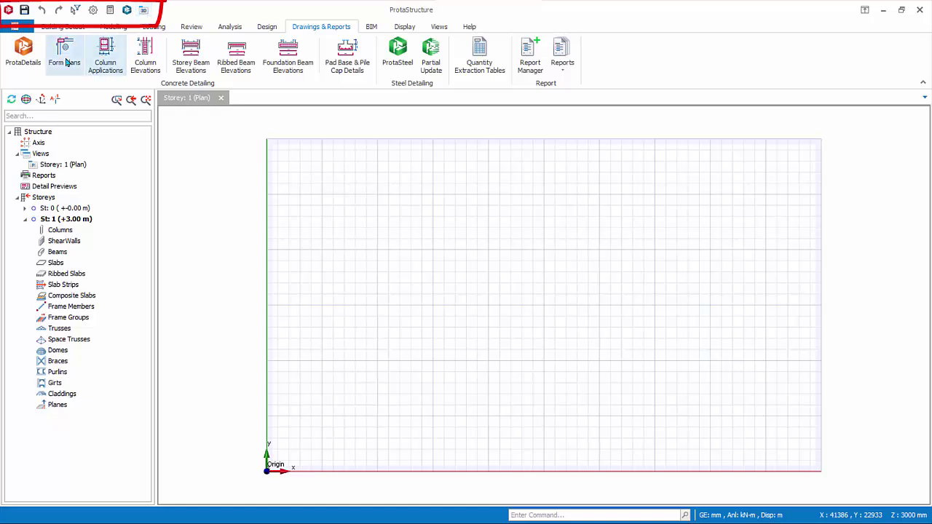
# Minimize the ribbon so only its tab names show.
pyautogui.rightClick(31, 60)
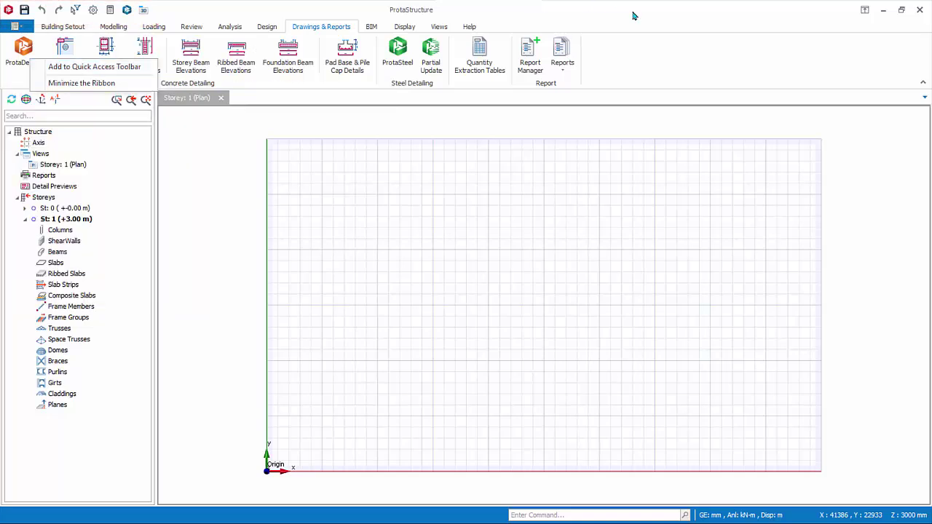
pyautogui.click(668, 64)
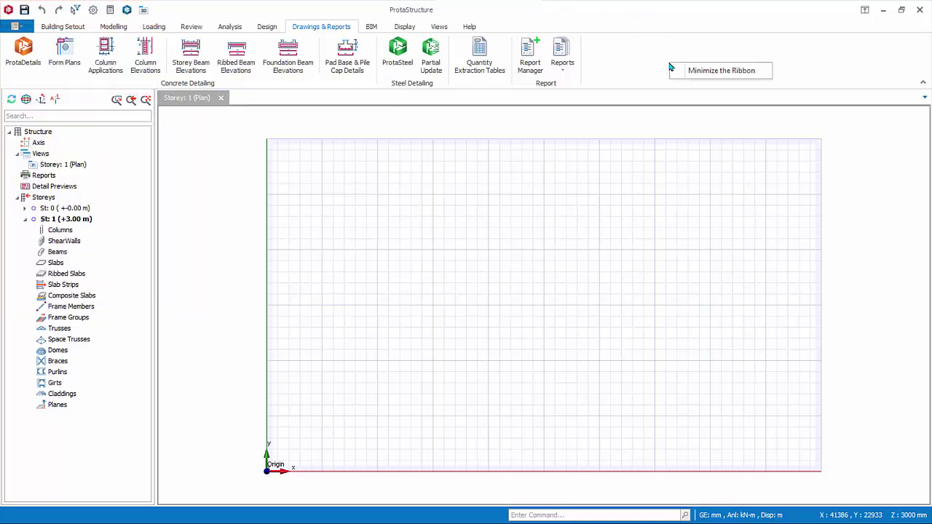
pyautogui.click(713, 70)
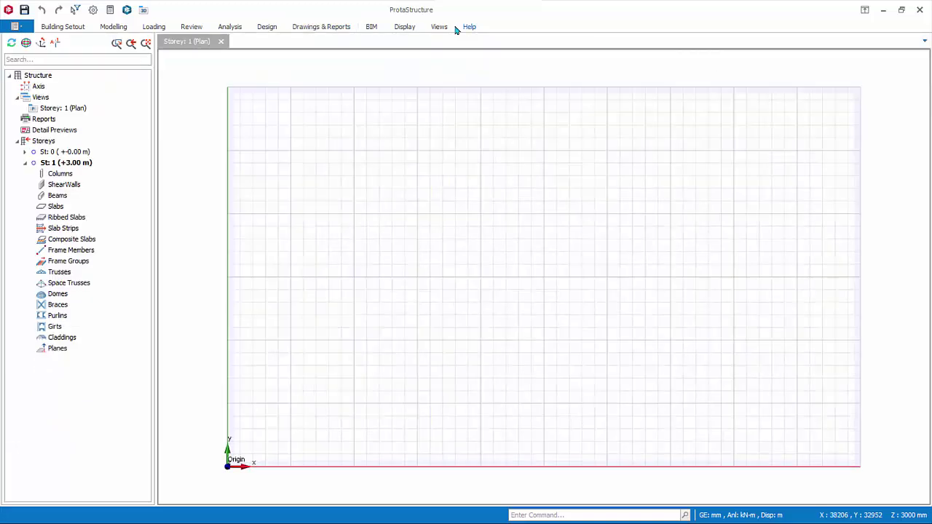
# Show the Building Setout tools and turn off Minimize the Ribbon to keep it expanded.
pyautogui.click(67, 27)
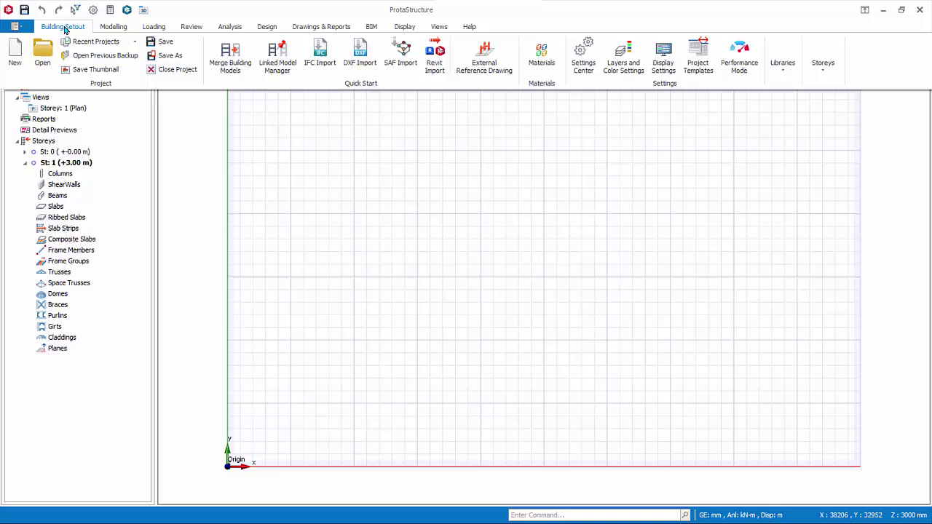
pyautogui.rightClick(878, 62)
pyautogui.click(878, 63)
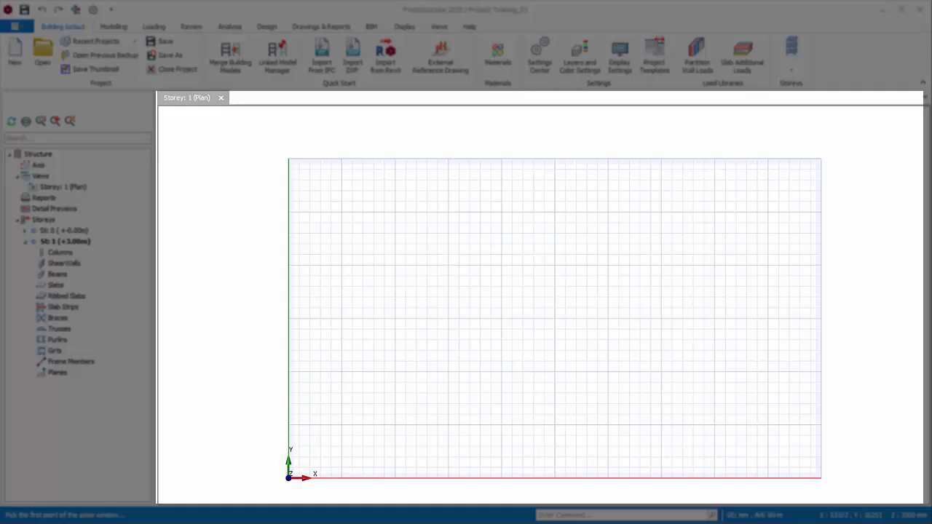
pyautogui.scroll(5, 528, 303)
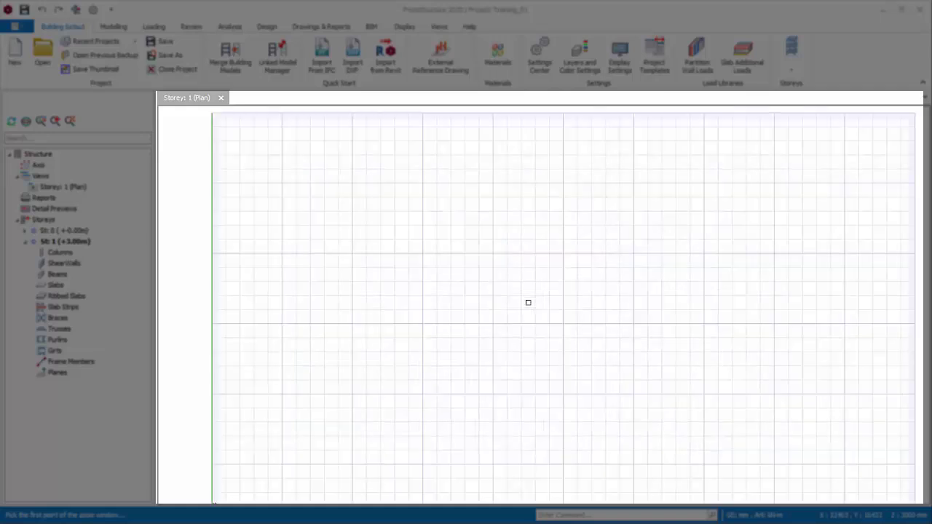
pyautogui.scroll(-5, 528, 302)
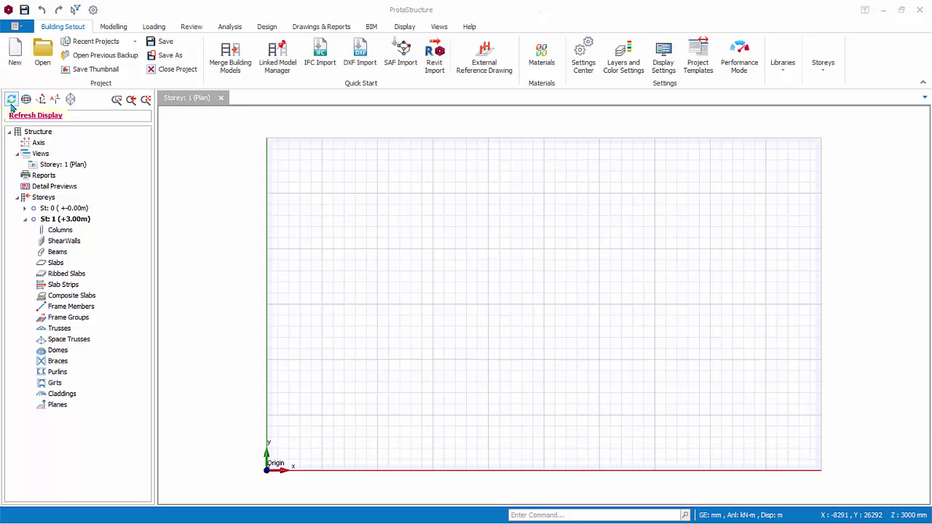
# Refresh the Storey 1 plan display from above the structure tree.
pyautogui.click(11, 102)
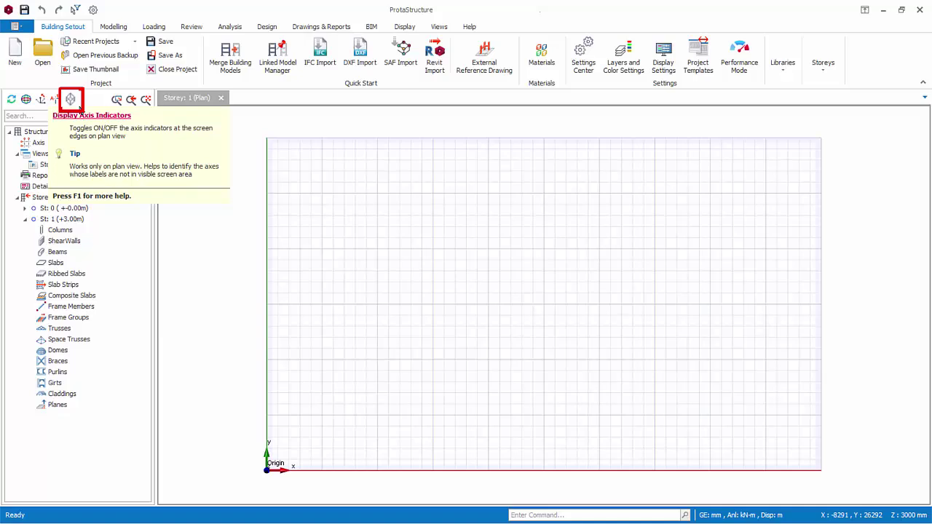
pyautogui.click(116, 100)
pyautogui.click(364, 233)
pyautogui.click(540, 329)
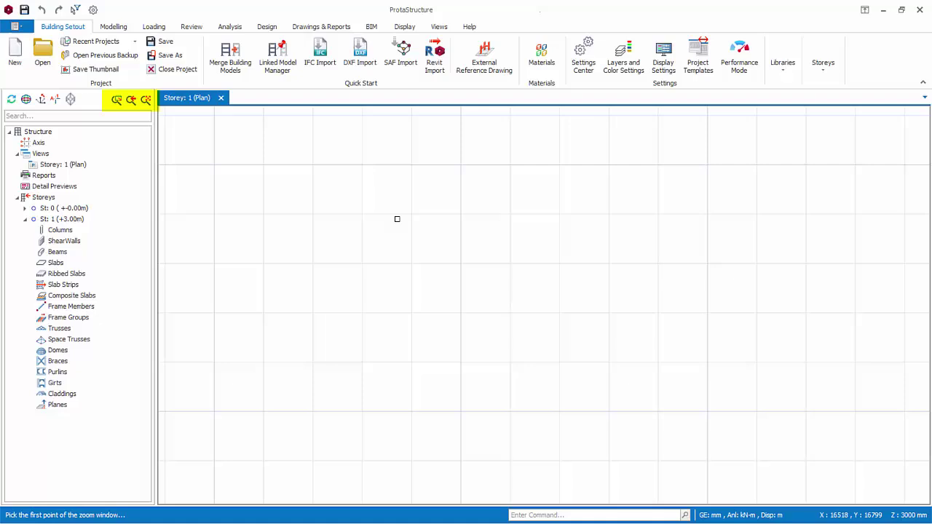
pyautogui.click(133, 102)
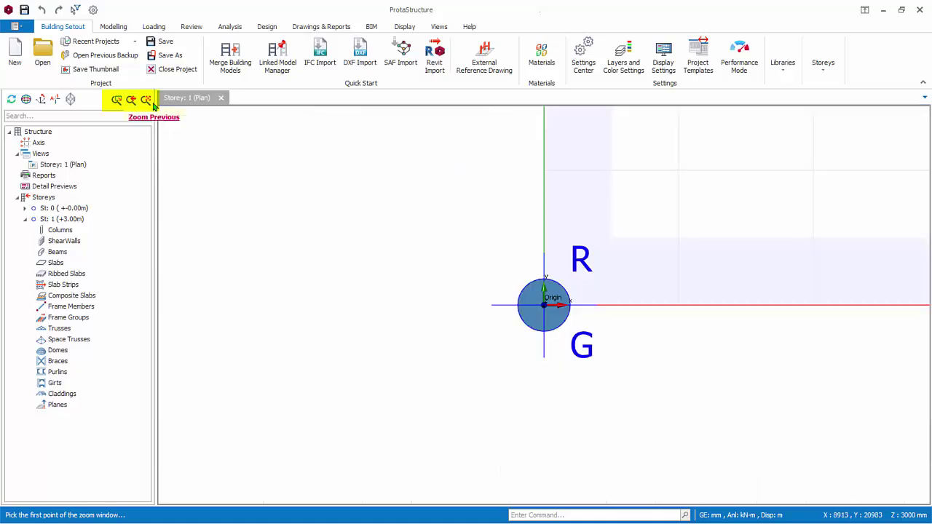
pyautogui.click(146, 100)
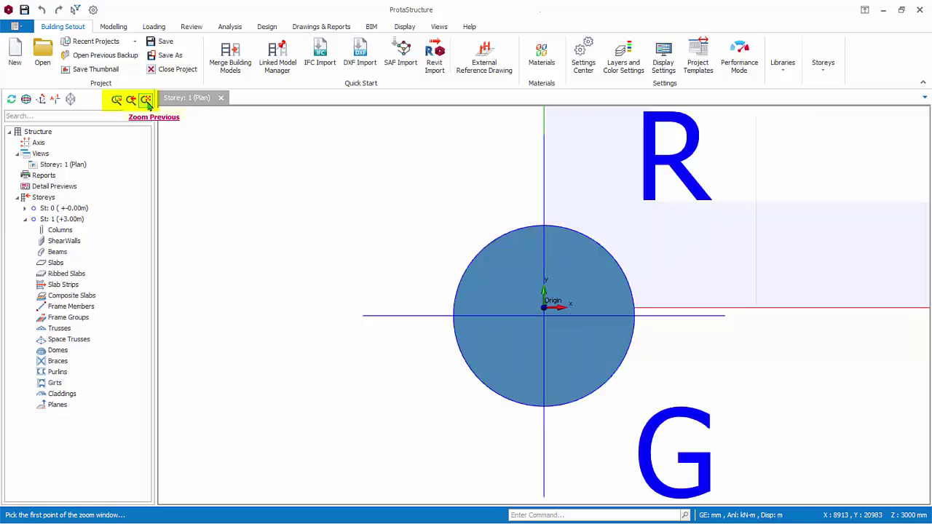
pyautogui.scroll(-5, 328, 249)
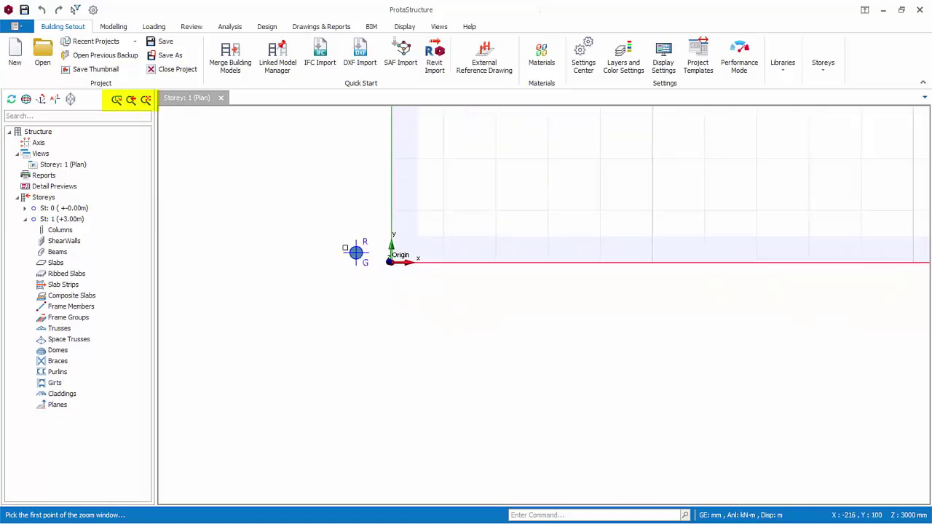
pyautogui.scroll(-2, 356, 252)
pyautogui.moveTo(341, 273); pyautogui.dragTo(243, 451, button='middle')
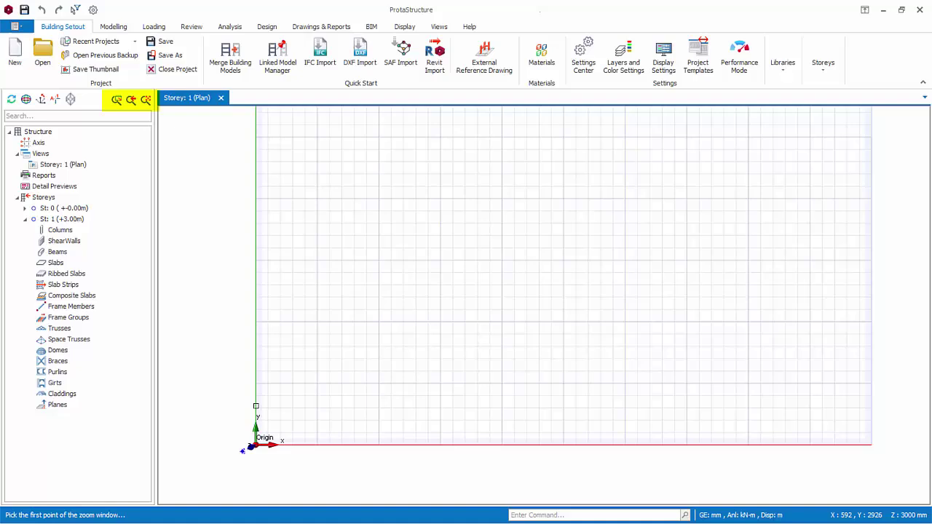
pyautogui.scroll(-1, 260, 401)
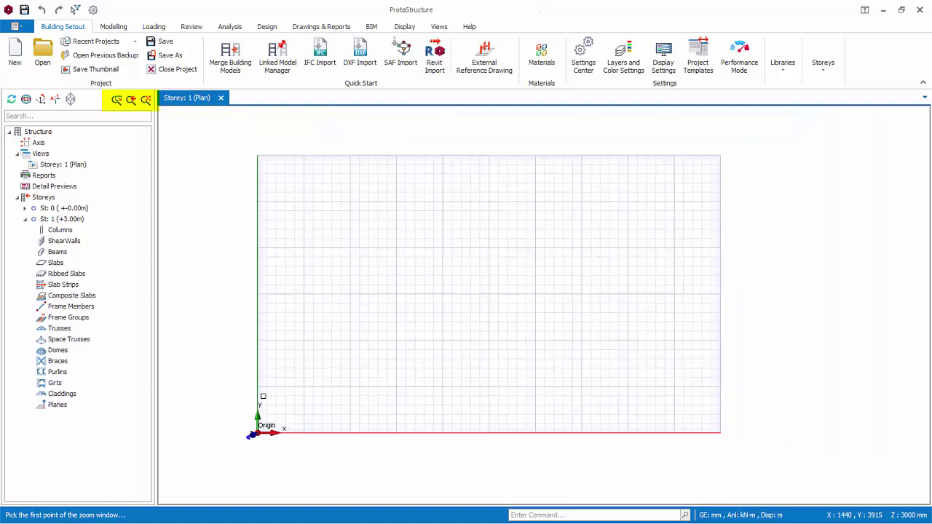
# Collapse and re-expand St: 1, then filter the tree by '1' and clear the search.
pyautogui.click(25, 220)
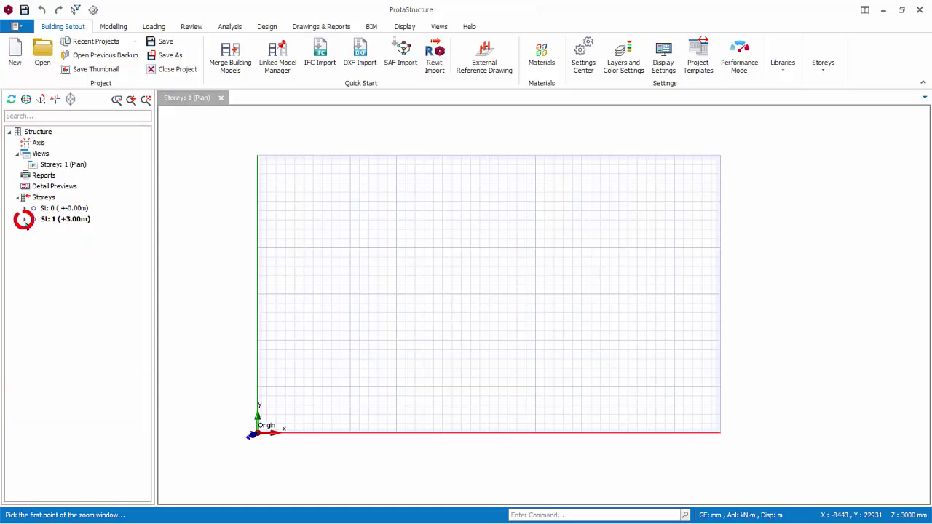
pyautogui.click(25, 220)
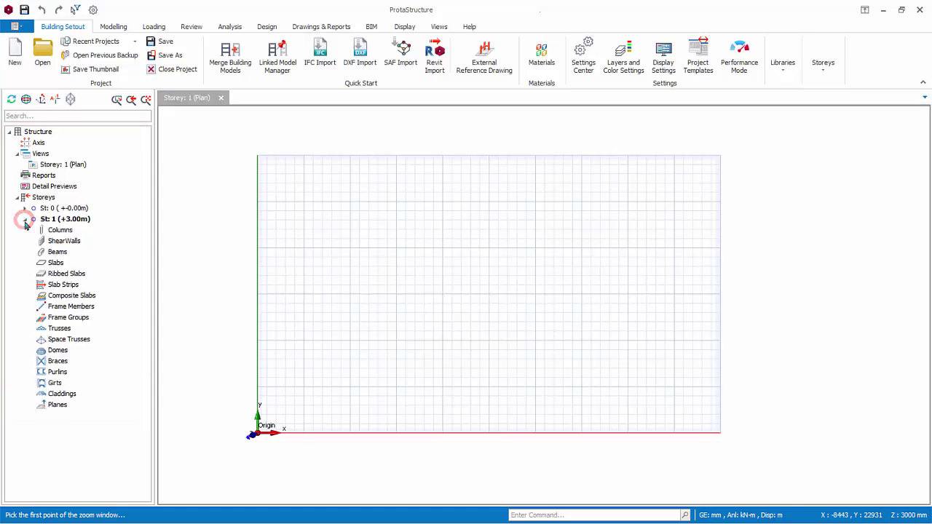
pyautogui.click(44, 118)
pyautogui.write('1')
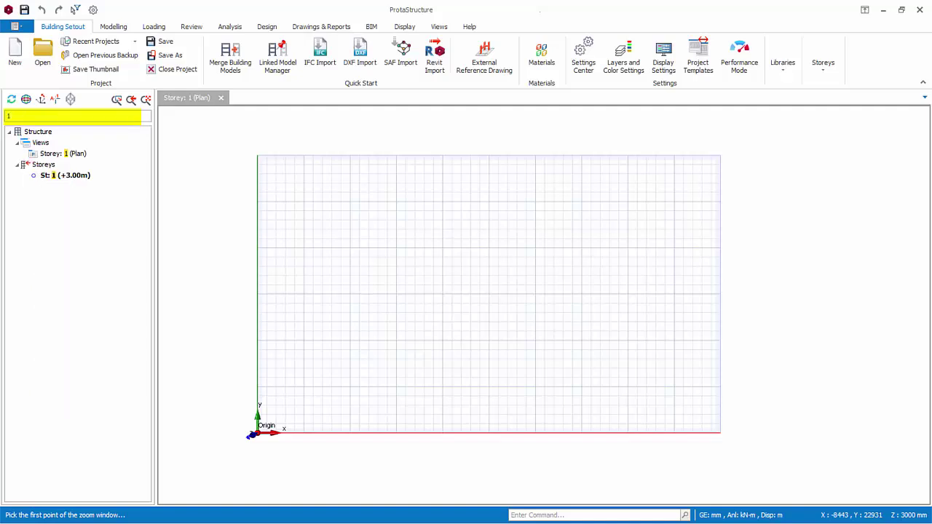
pyautogui.press('BackSpace')
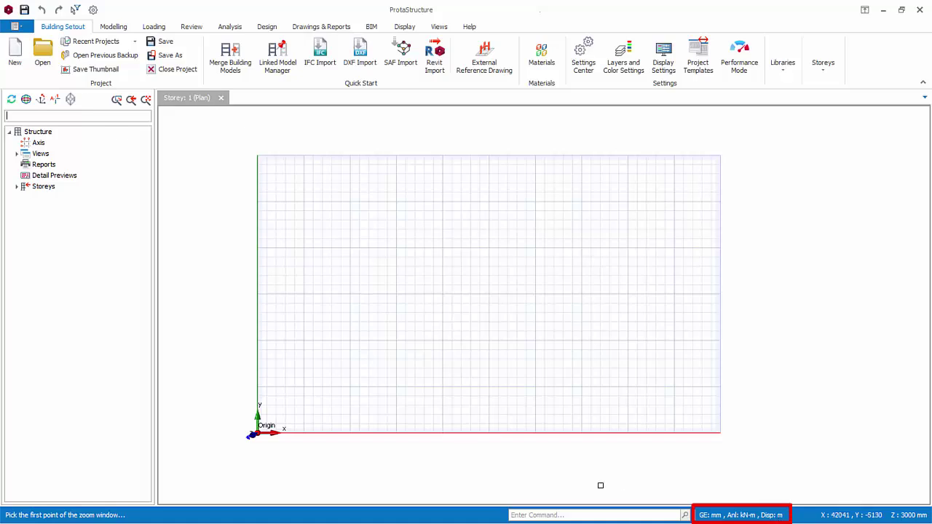
# Enter 's' in the command box to list matching commands.
pyautogui.click(586, 515)
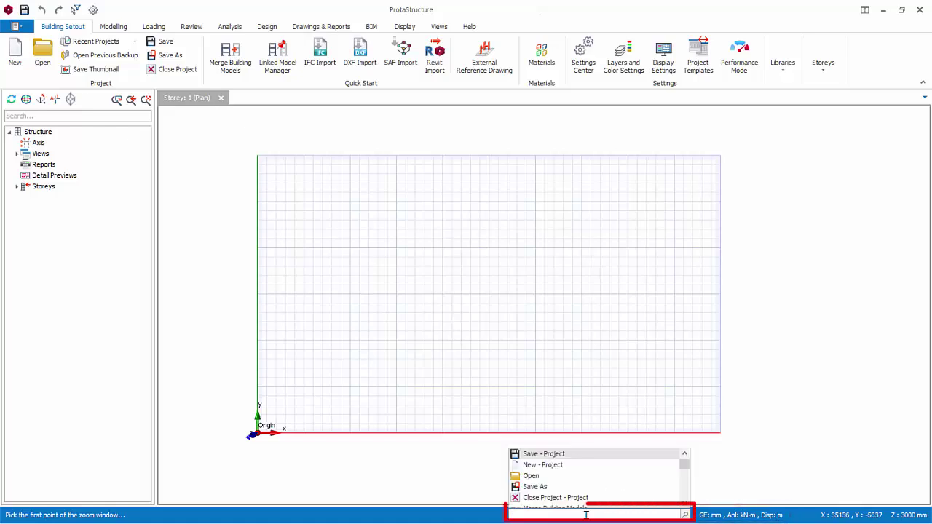
pyautogui.write('s')
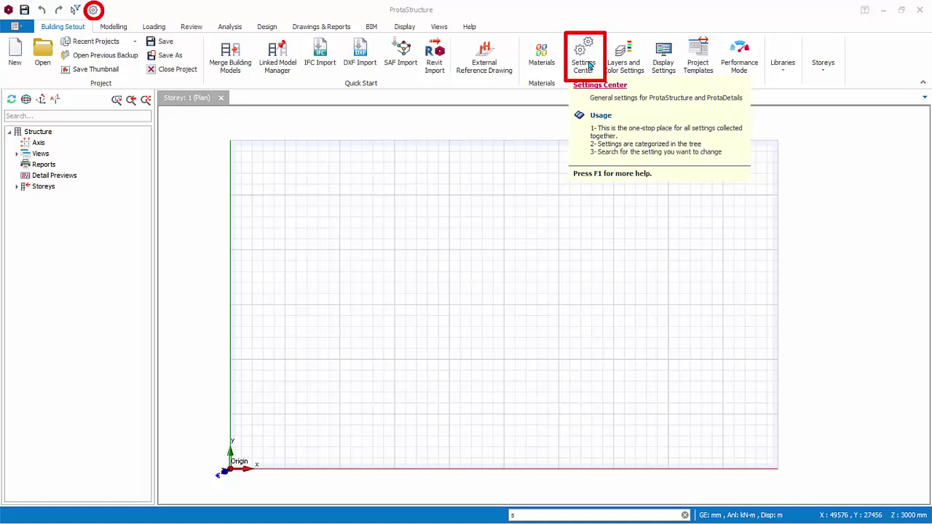
# Open Settings Center's Nationally Determined Parameters and close the ψ0 edit, keeping 0.7.
pyautogui.click(590, 66)
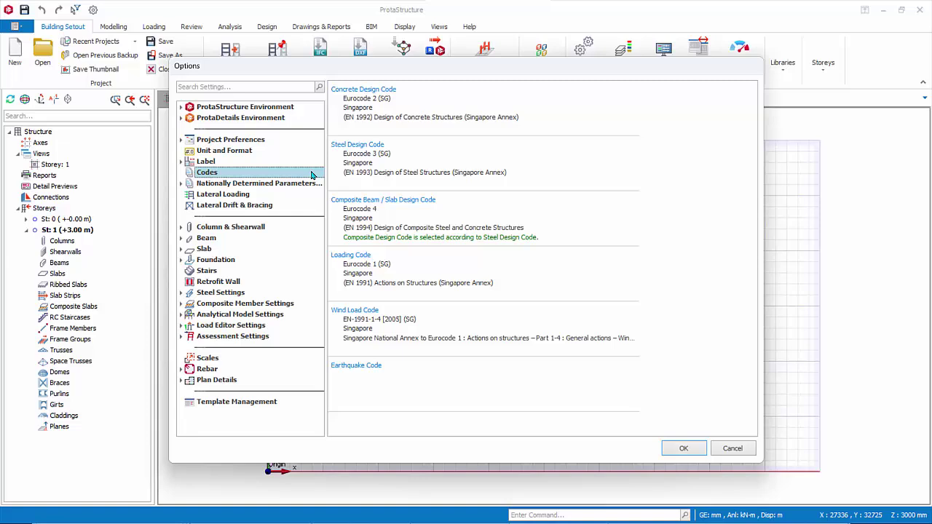
pyautogui.click(207, 184)
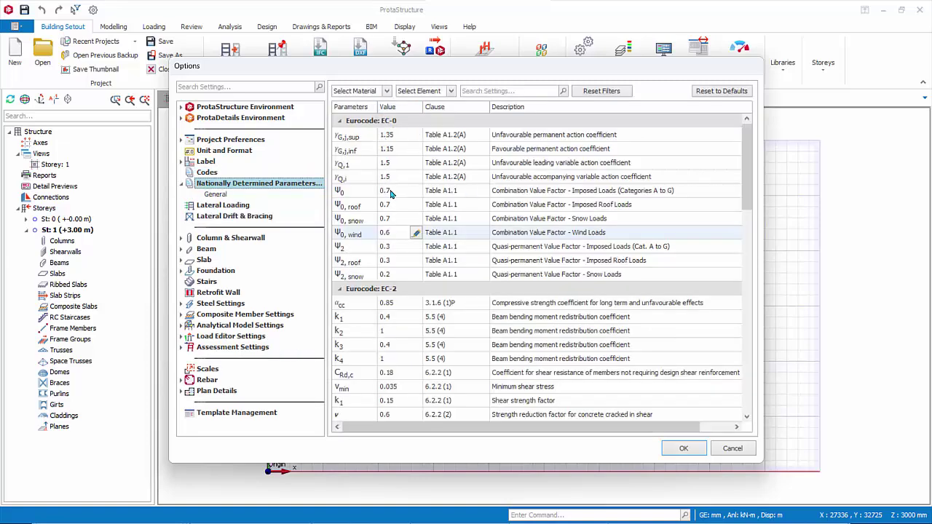
pyautogui.click(417, 192)
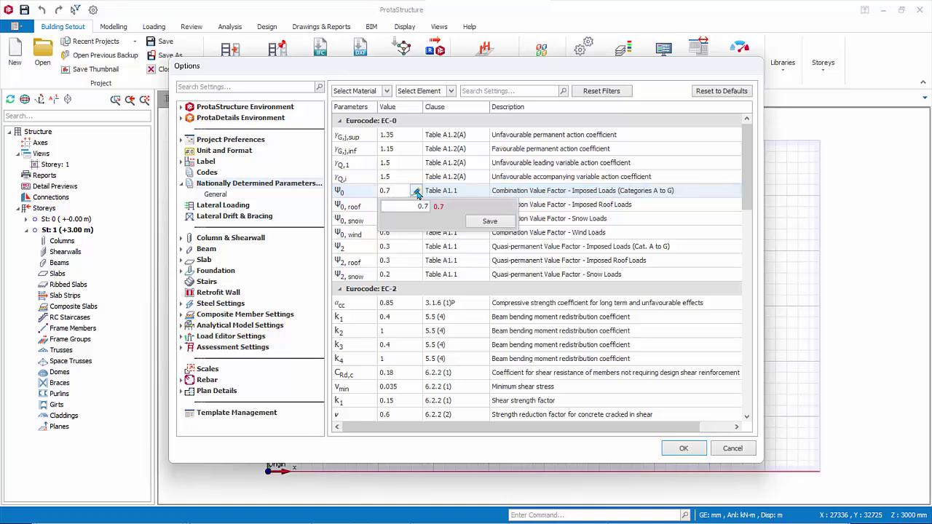
pyautogui.click(489, 222)
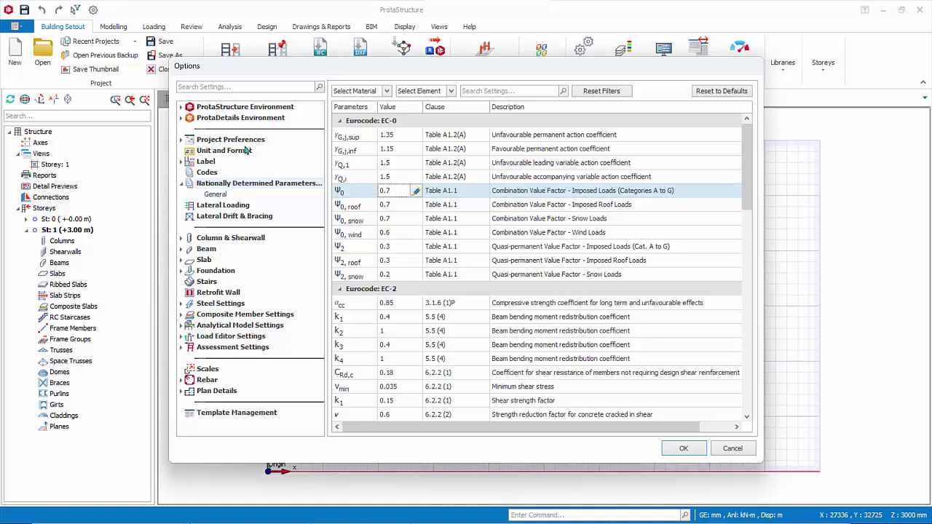
# Show General environment settings: autosave 0, 3 backups, Office 2013 theme.
pyautogui.click(226, 107)
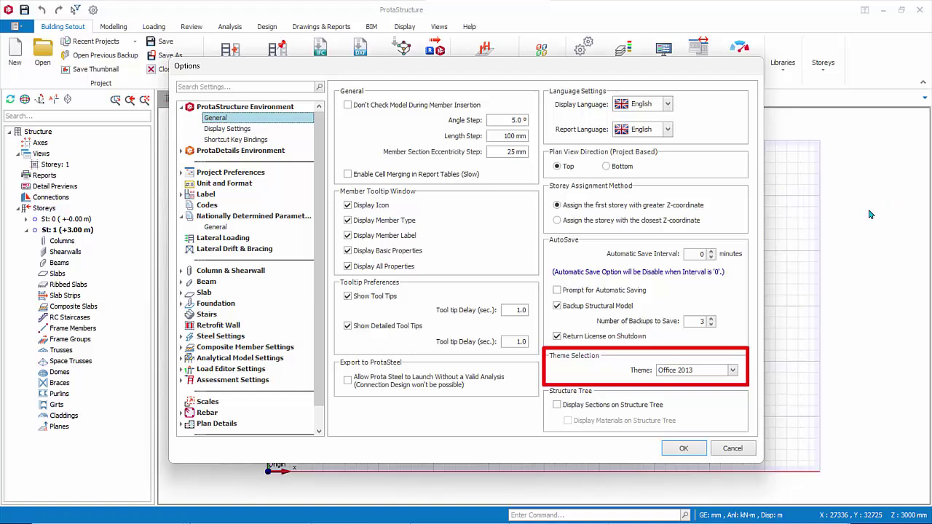
# Browse the display colour, grid display and object snap settings.
pyautogui.click(252, 128)
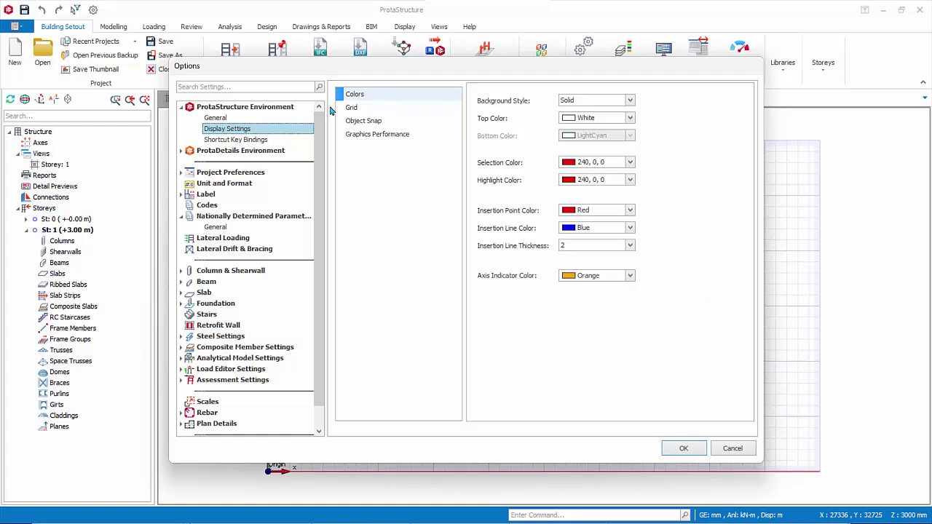
pyautogui.click(355, 110)
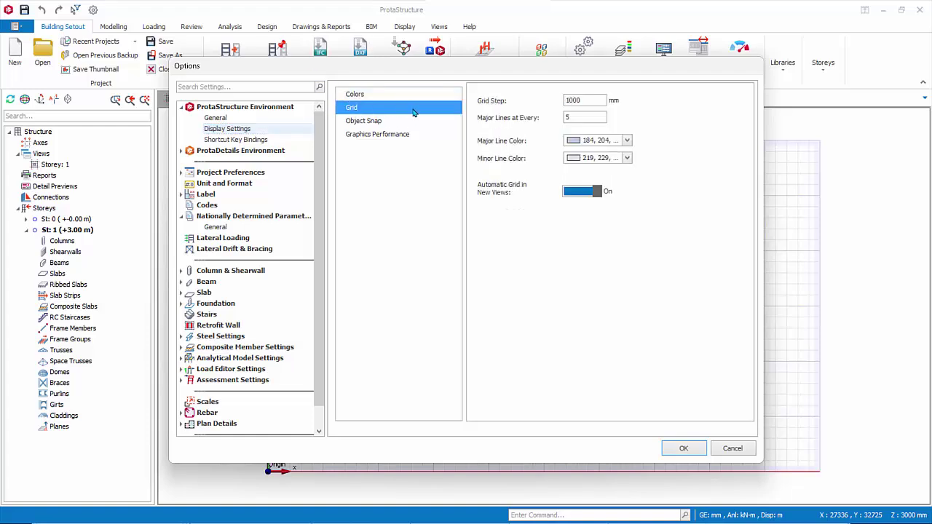
pyautogui.click(364, 124)
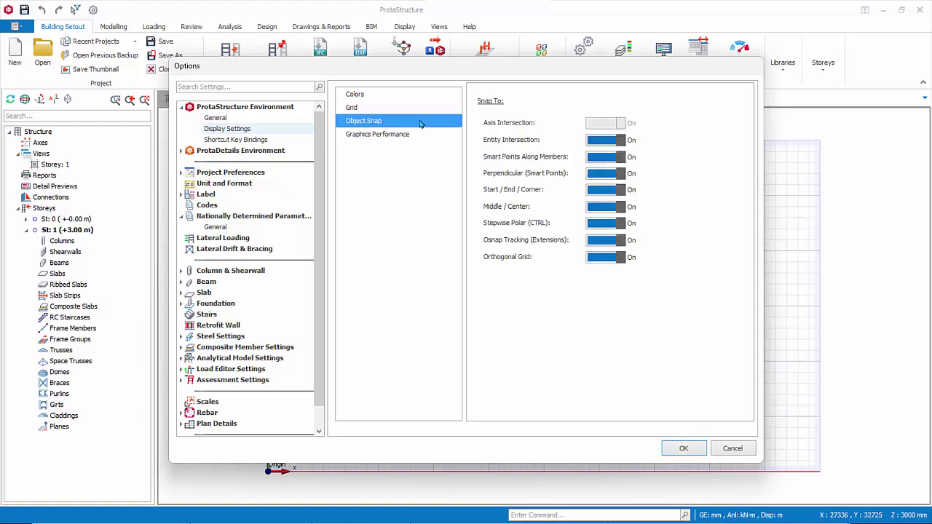
# Reassign the Help shortcut from F1 to Ctrl+H in Shortcut Key Bindings.
pyautogui.click(258, 140)
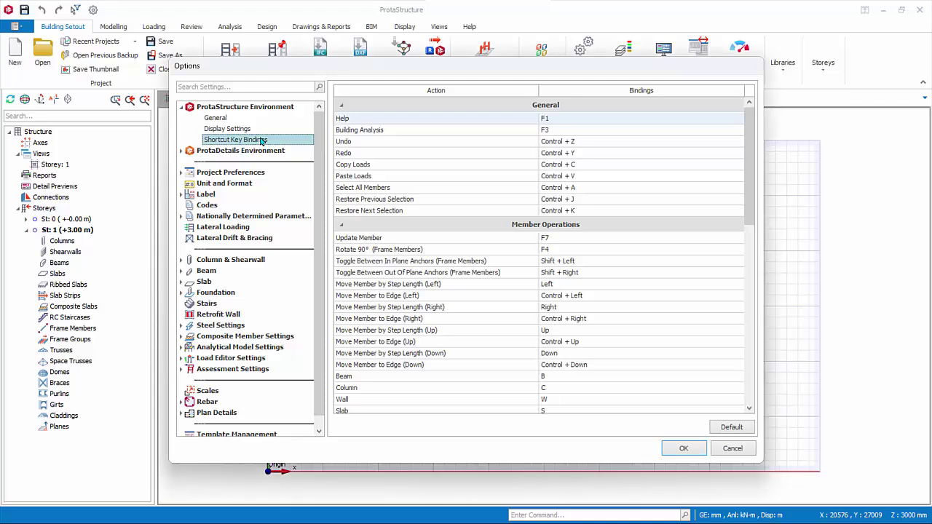
pyautogui.click(567, 123)
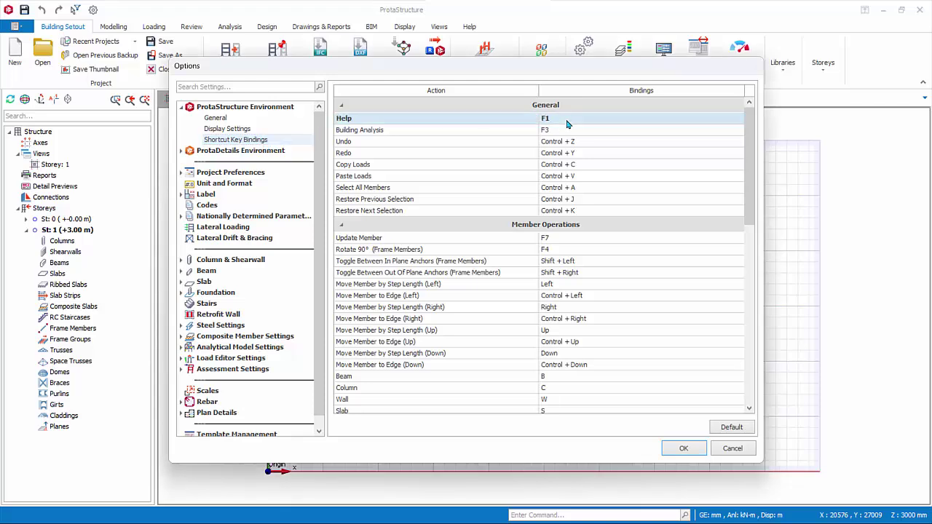
pyautogui.doubleClick(568, 124)
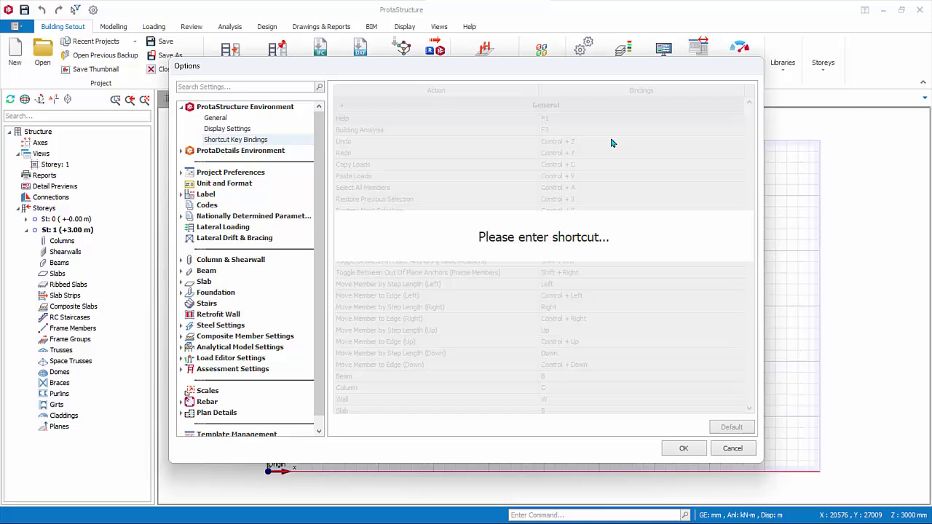
pyautogui.hotkey('ctrl', 'h')
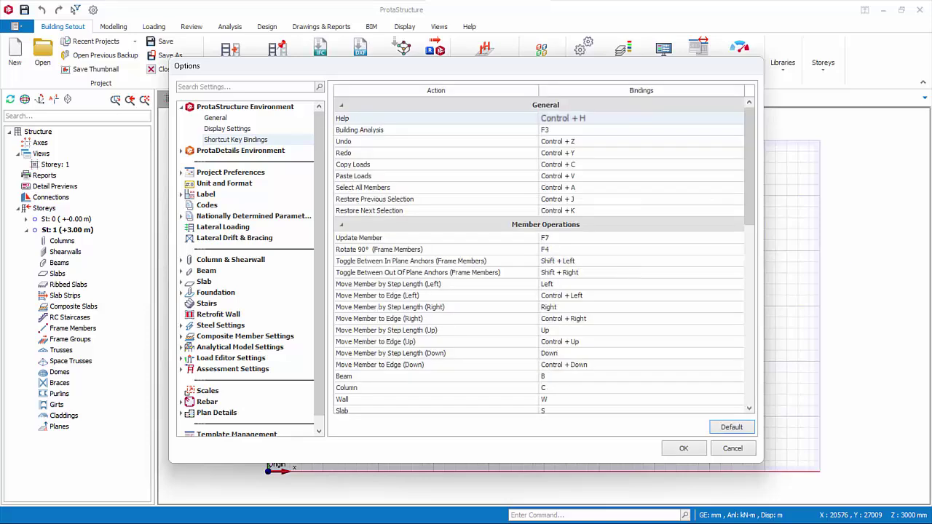
# Review the display, ProtaDetails colour, mouse and cursor, line weight and object snap settings.
pyautogui.click(227, 128)
pyautogui.click(181, 150)
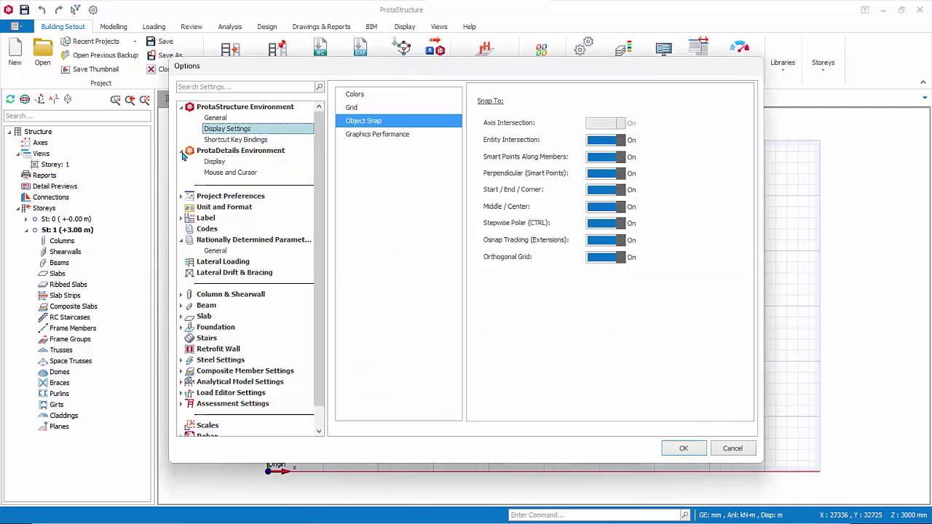
pyautogui.click(214, 161)
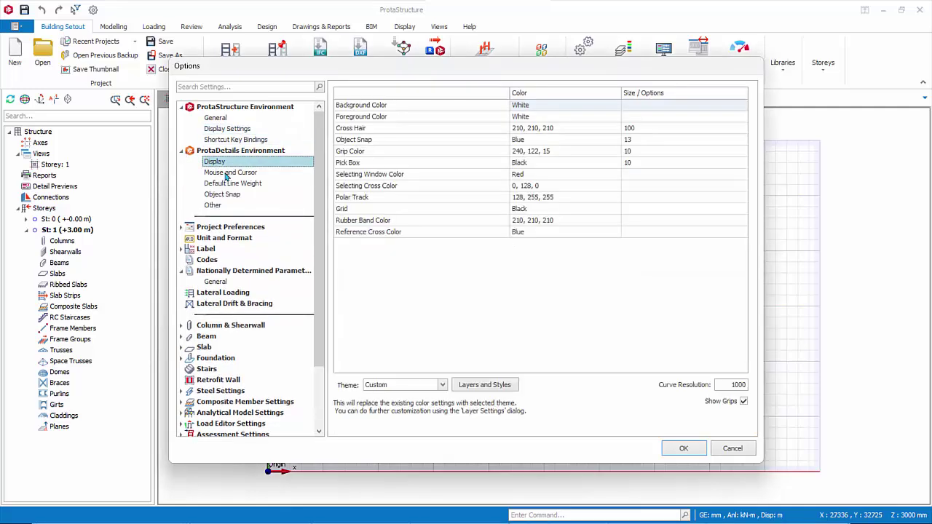
pyautogui.click(225, 175)
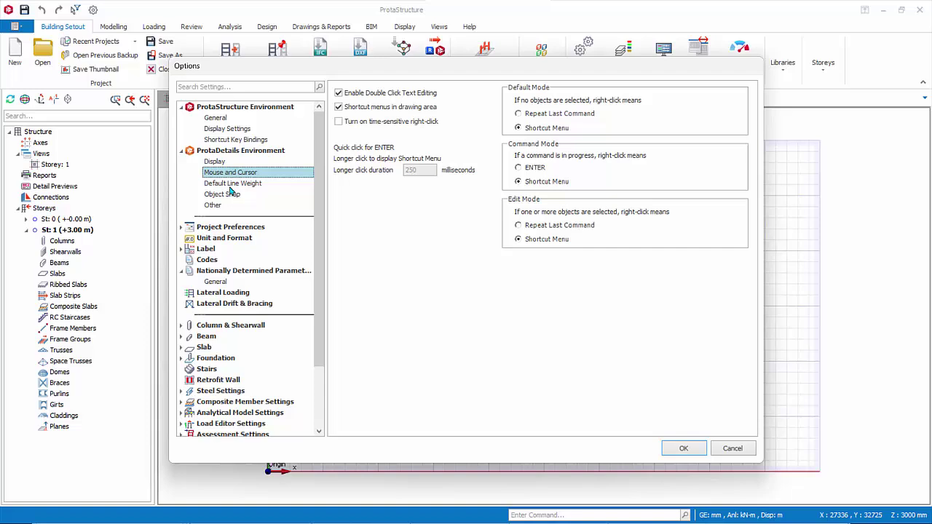
pyautogui.click(231, 189)
pyautogui.click(223, 196)
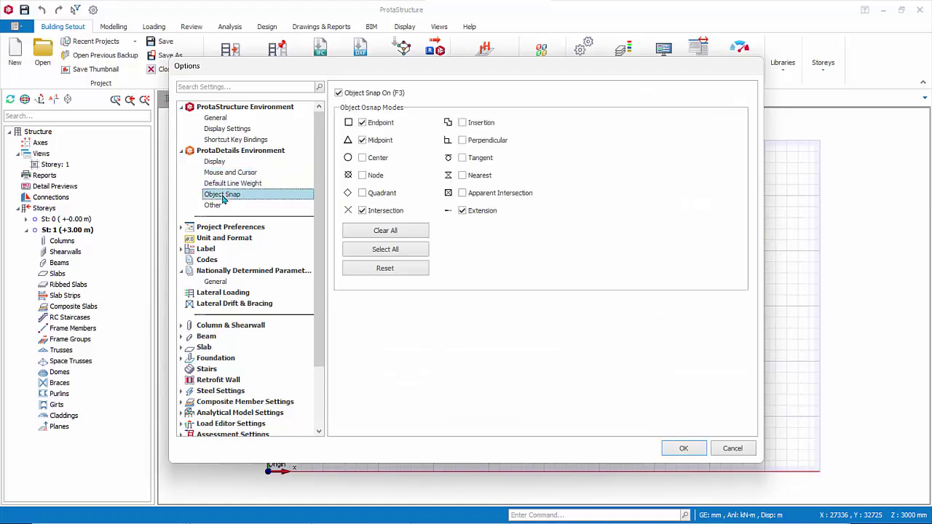
# Look through project title, statistics and notes, ending on Unit and Format (SI: mm, kN).
pyautogui.click(188, 228)
pyautogui.click(210, 240)
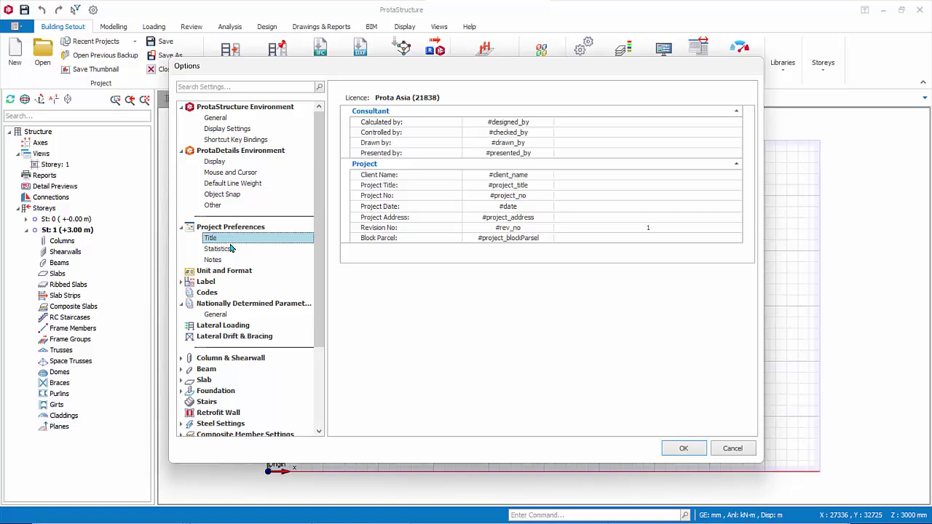
pyautogui.click(232, 251)
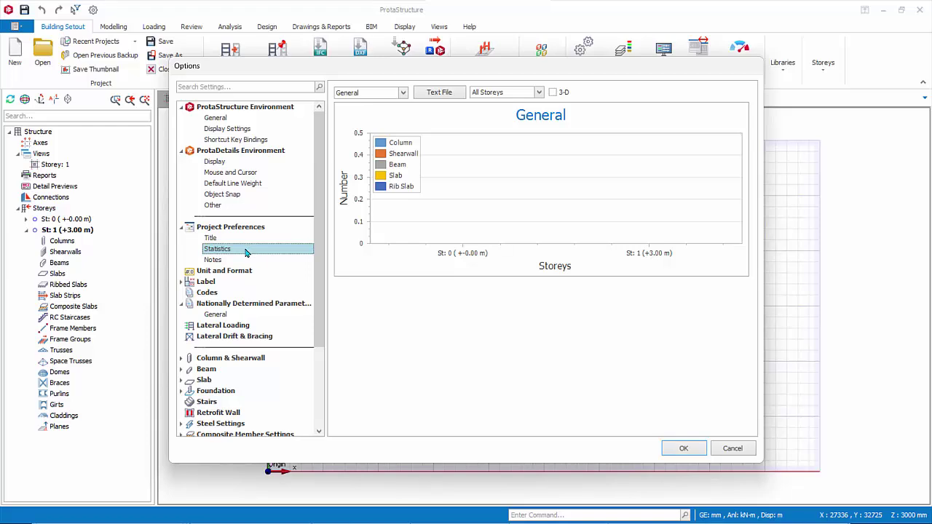
pyautogui.click(217, 262)
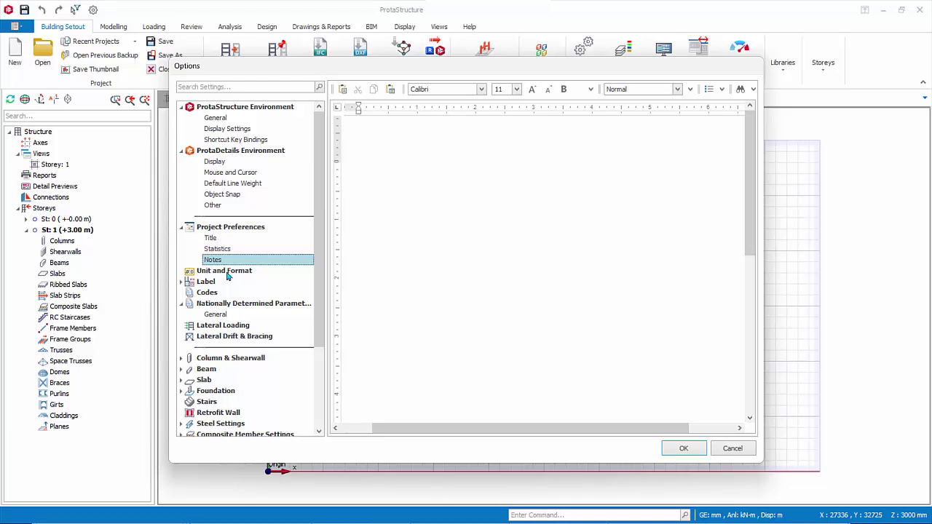
pyautogui.click(228, 272)
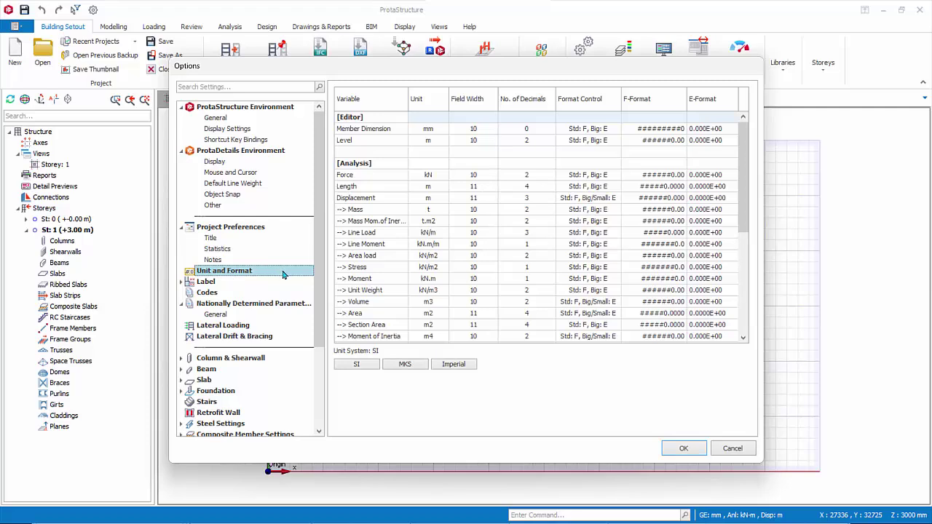
# Review label settings, templates, Singapore Eurocode design codes, lateral loading, then Lateral Drift & Bracing.
pyautogui.click(208, 282)
pyautogui.click(220, 294)
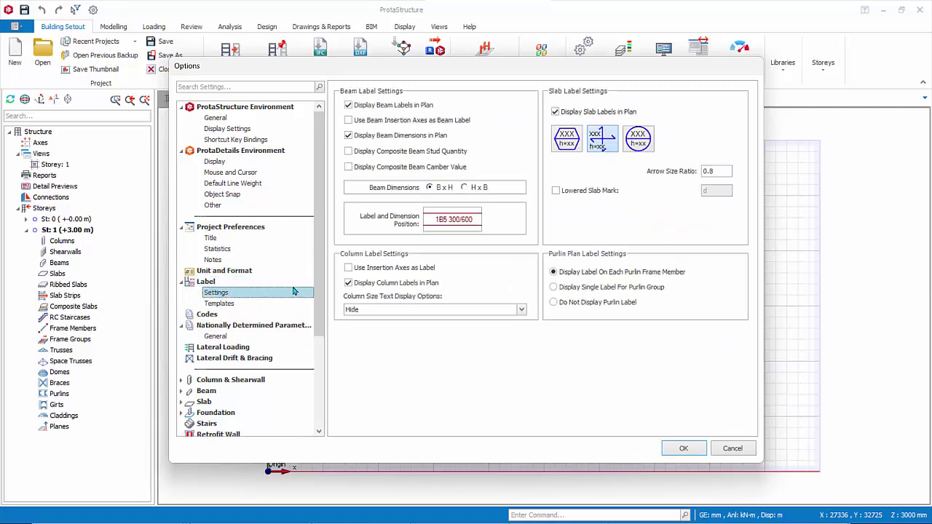
pyautogui.click(228, 305)
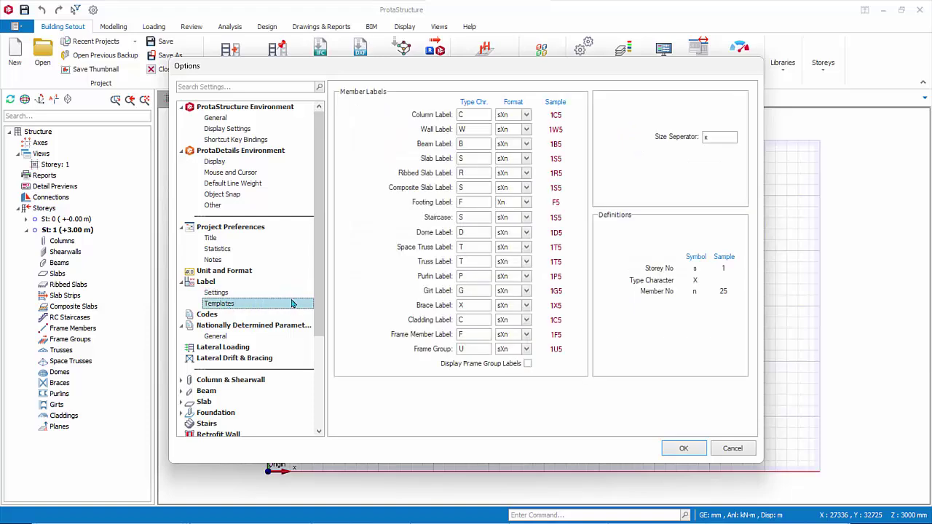
pyautogui.click(208, 315)
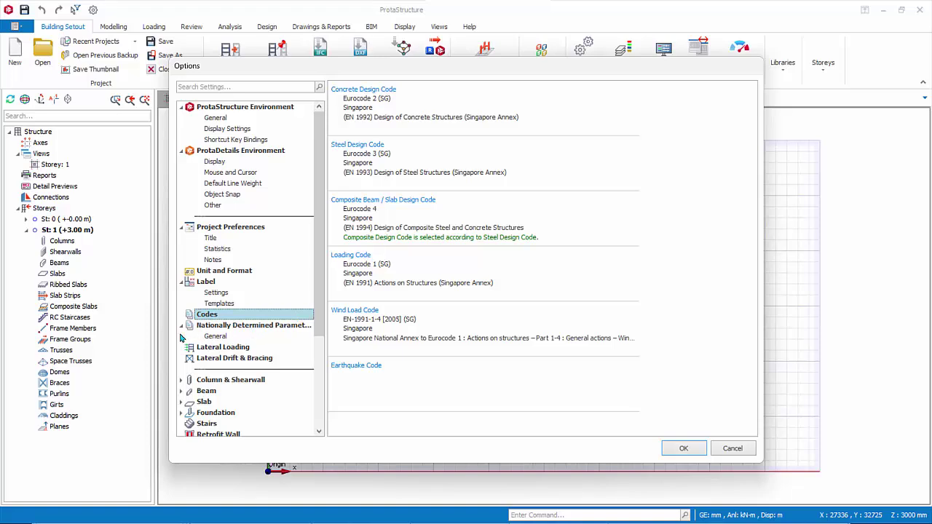
pyautogui.click(215, 349)
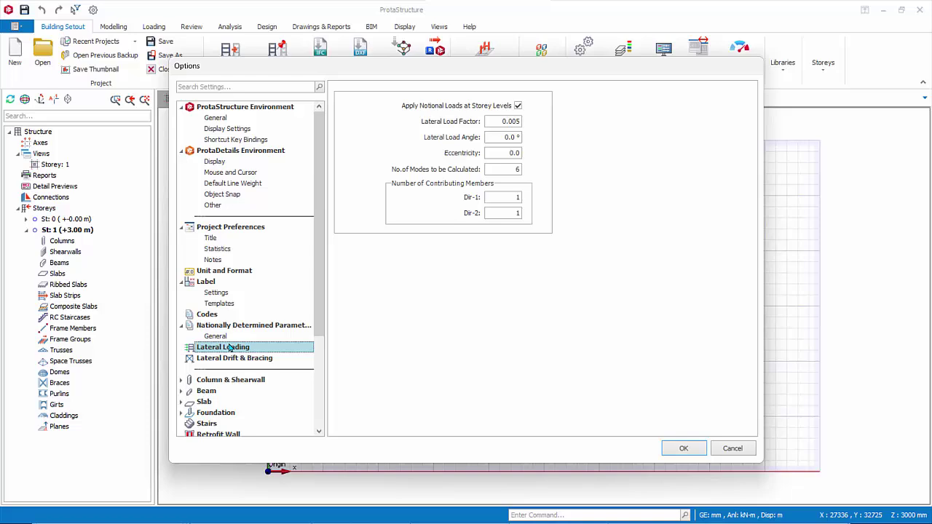
pyautogui.click(263, 361)
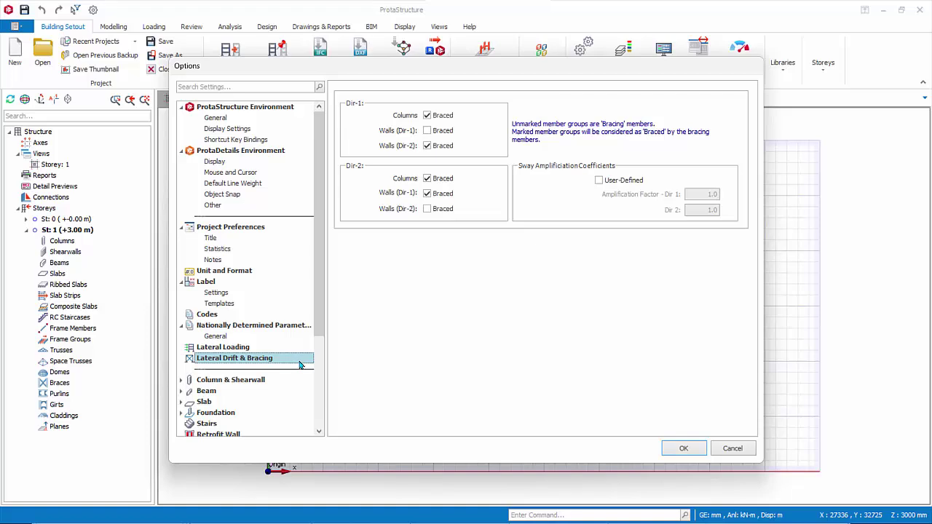
# Check column, beam, slab and foundation settings, then view the Scales table (Drawing 1/50).
pyautogui.scroll(-4, 304, 364)
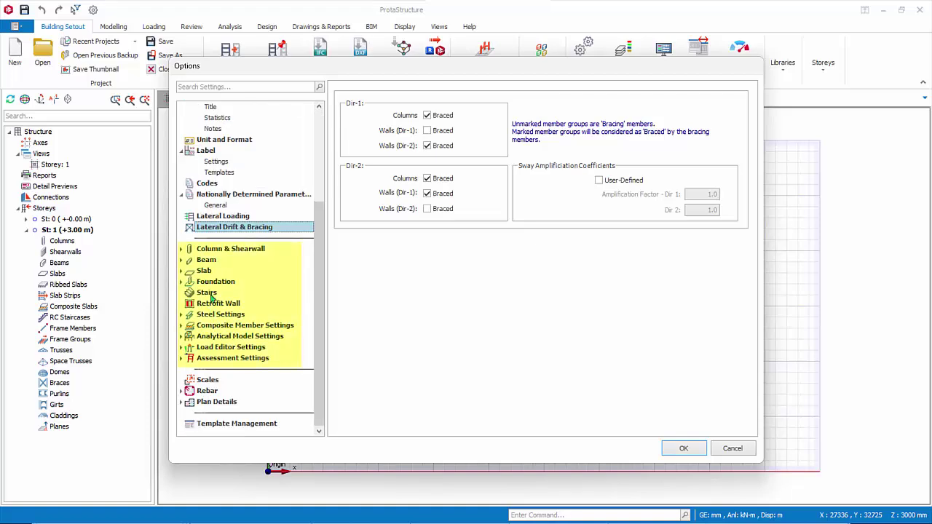
pyautogui.click(181, 249)
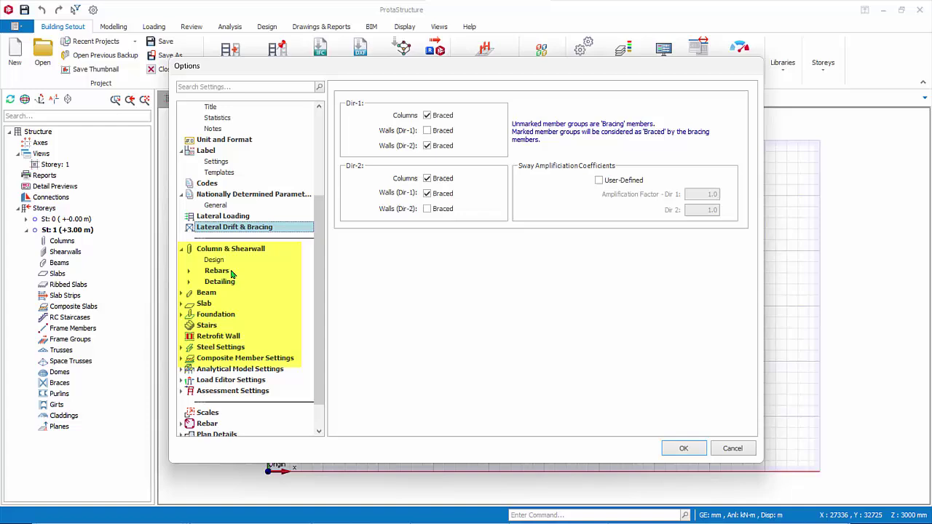
pyautogui.click(211, 295)
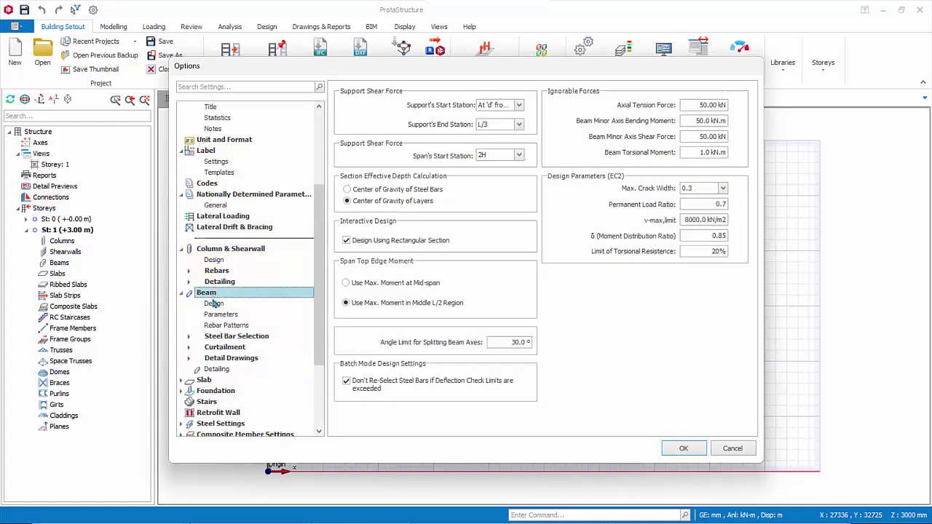
pyautogui.click(206, 384)
pyautogui.scroll(-4, 236, 420)
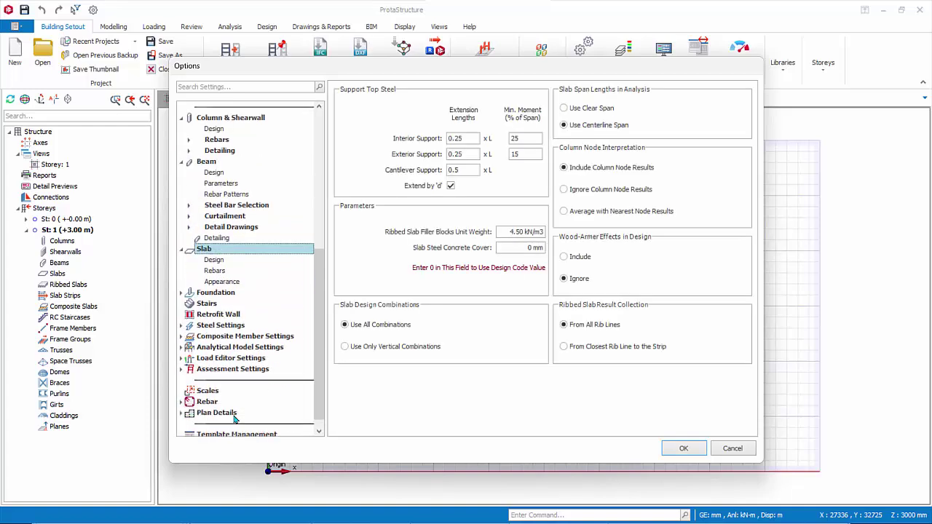
pyautogui.click(216, 294)
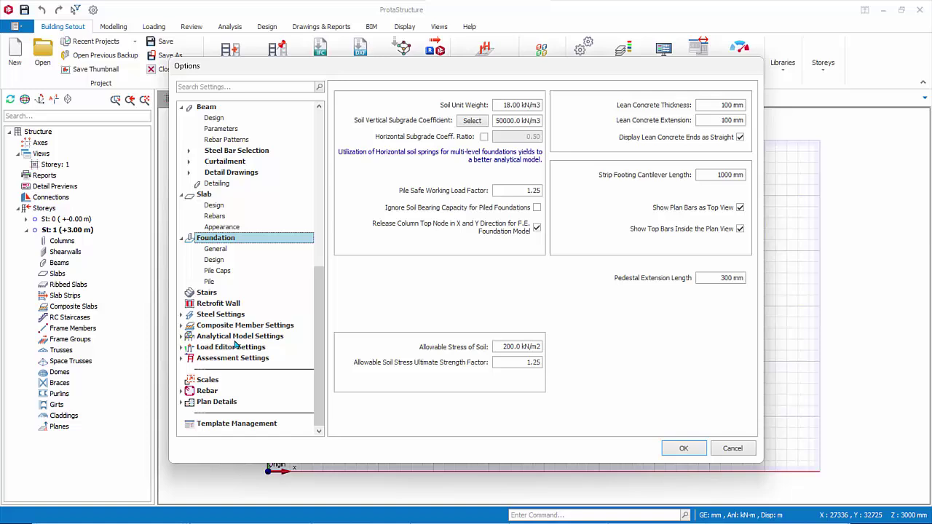
pyautogui.click(225, 381)
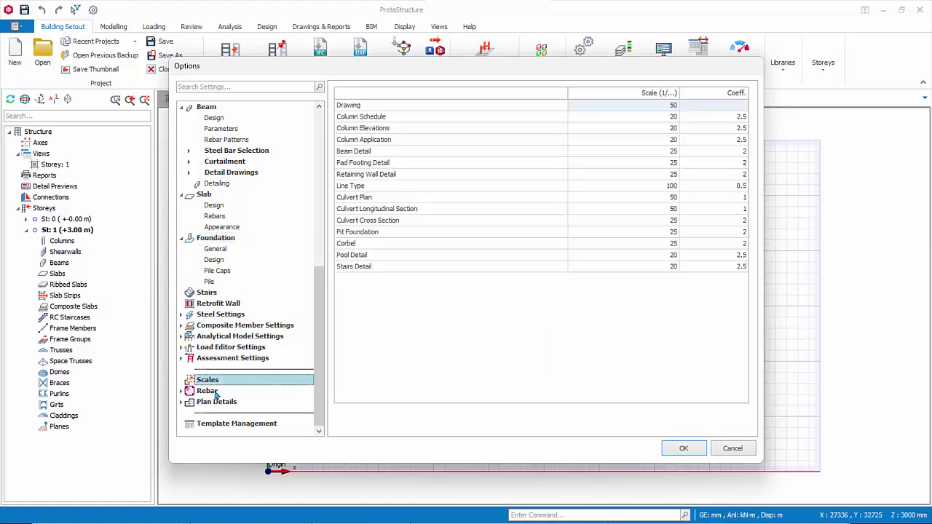
# View Rebar, Plan Details and Template Management pages, then cancel the Options dialog unchanged.
pyautogui.click(211, 391)
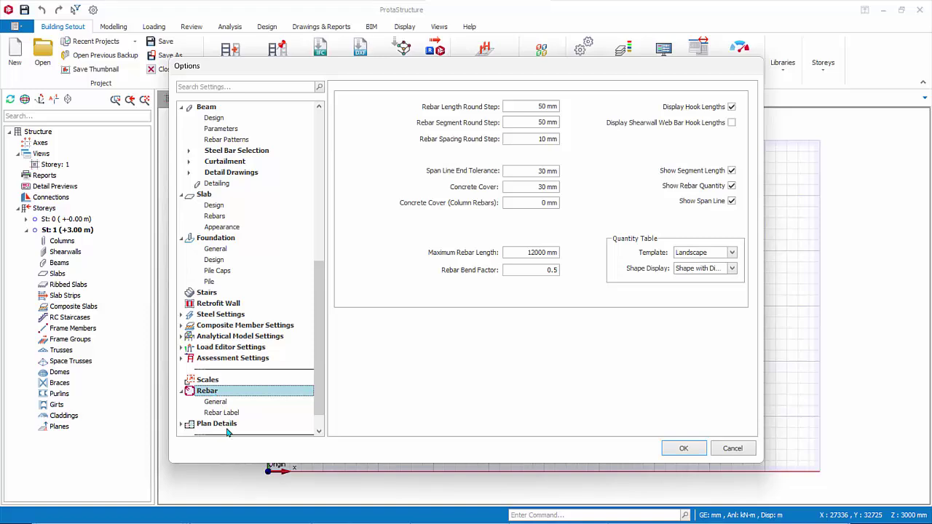
pyautogui.click(223, 424)
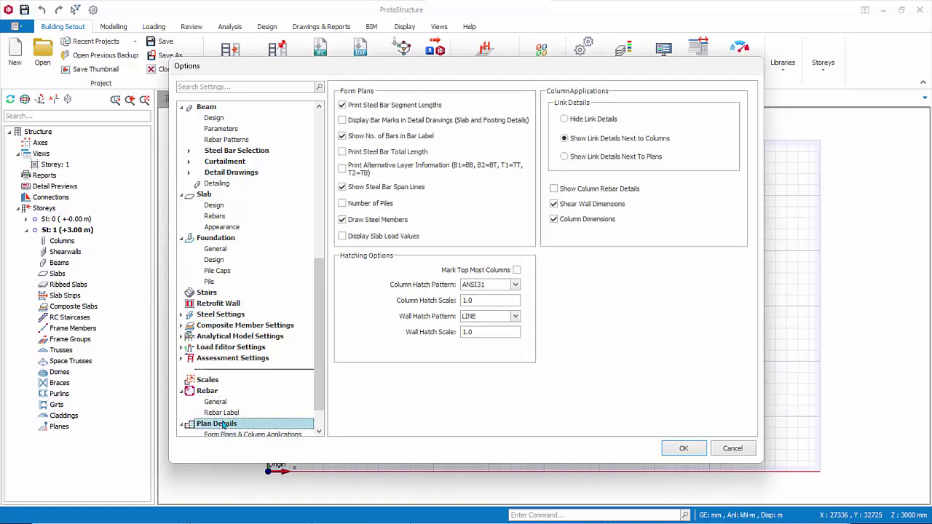
pyautogui.scroll(-1, 278, 422)
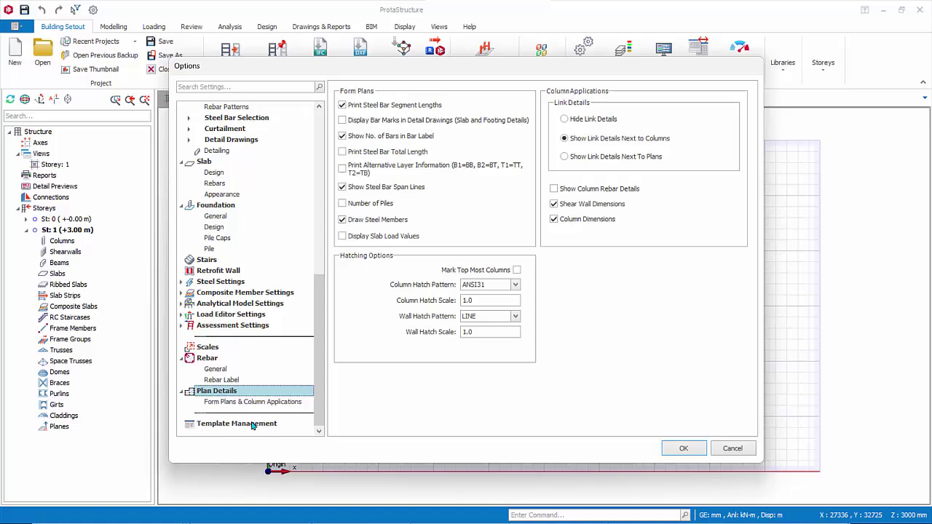
pyautogui.click(252, 424)
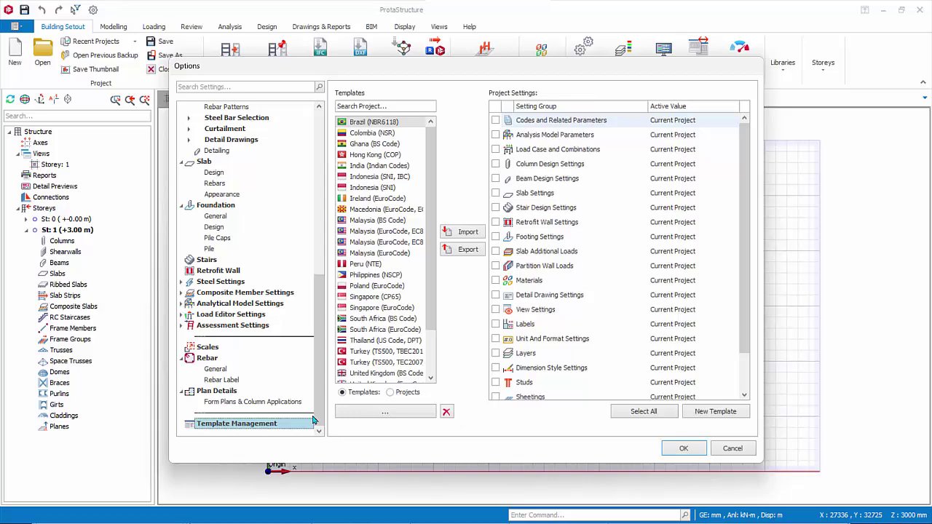
pyautogui.click(744, 451)
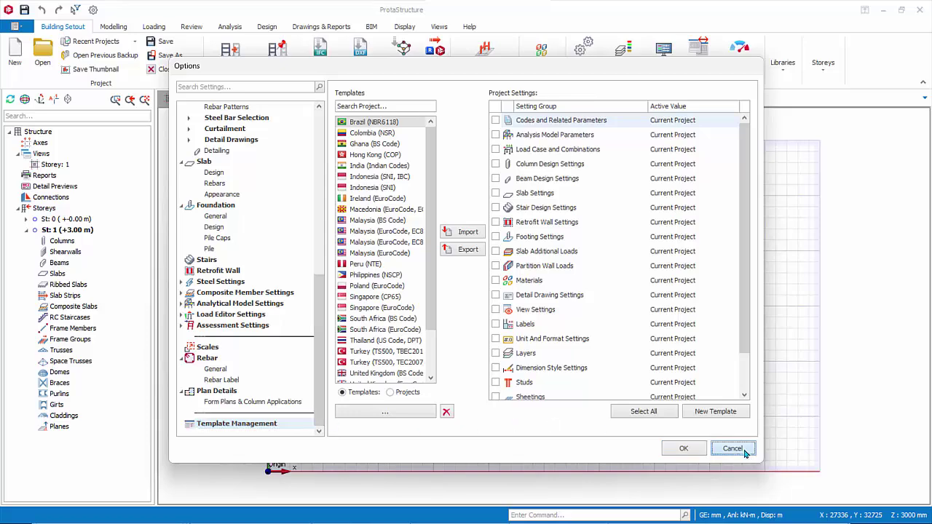